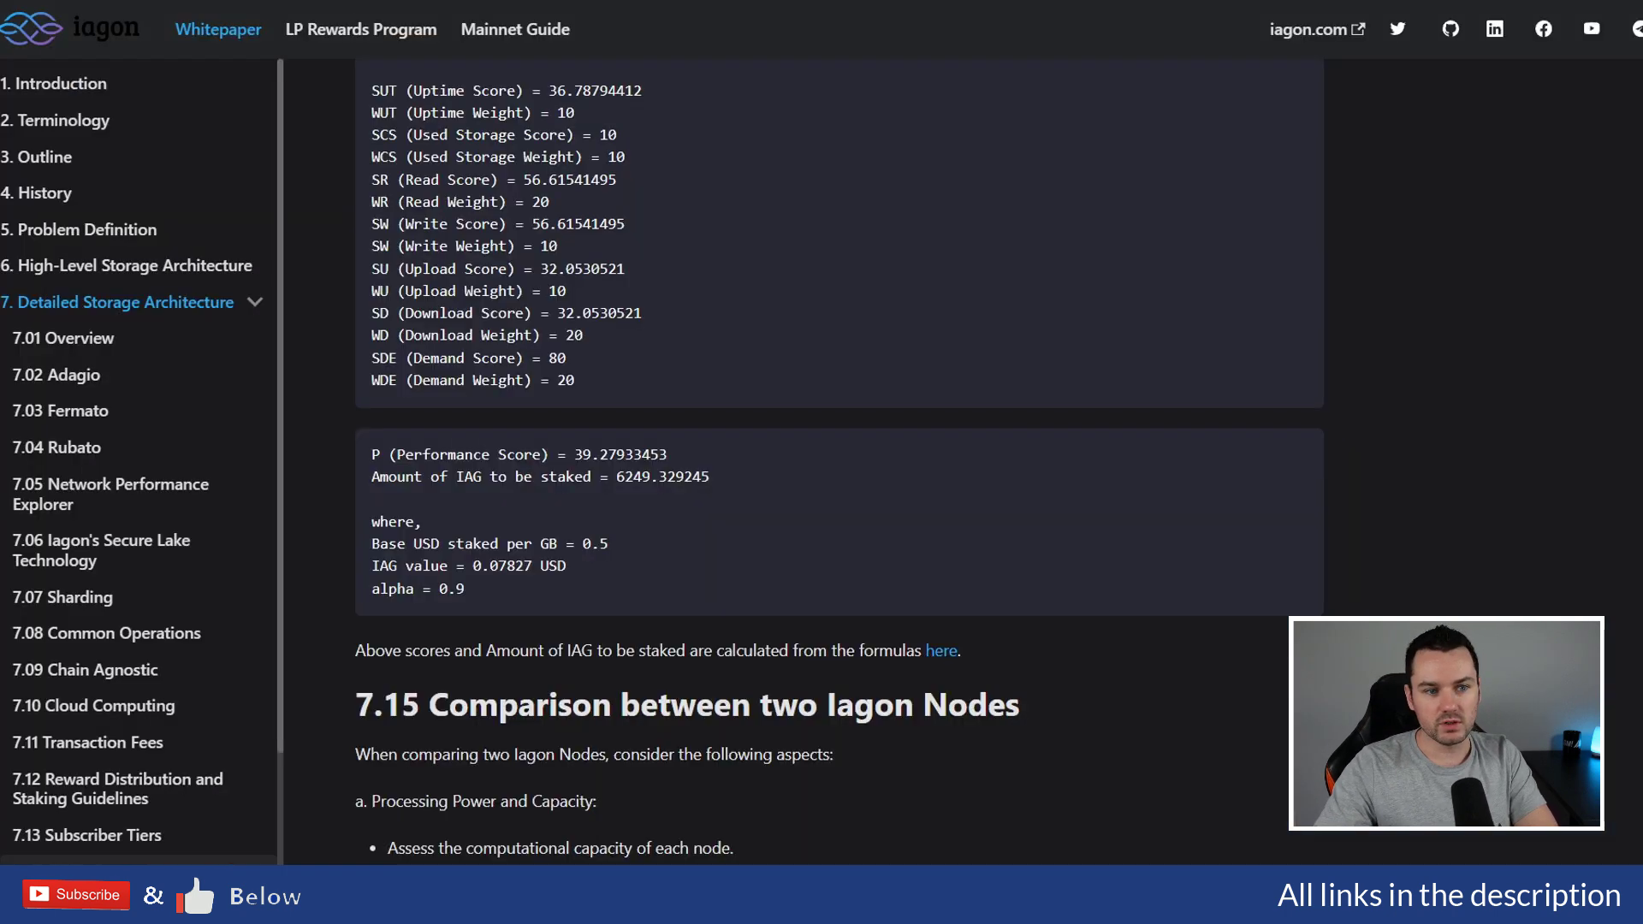
Scroll through the whitepaper's minimum requirements and the 7.12 yearly reward allocation table.
{"action": "scroll", "coordinate": [654, 279], "scroll_direction": "up", "scroll_amount": 5}
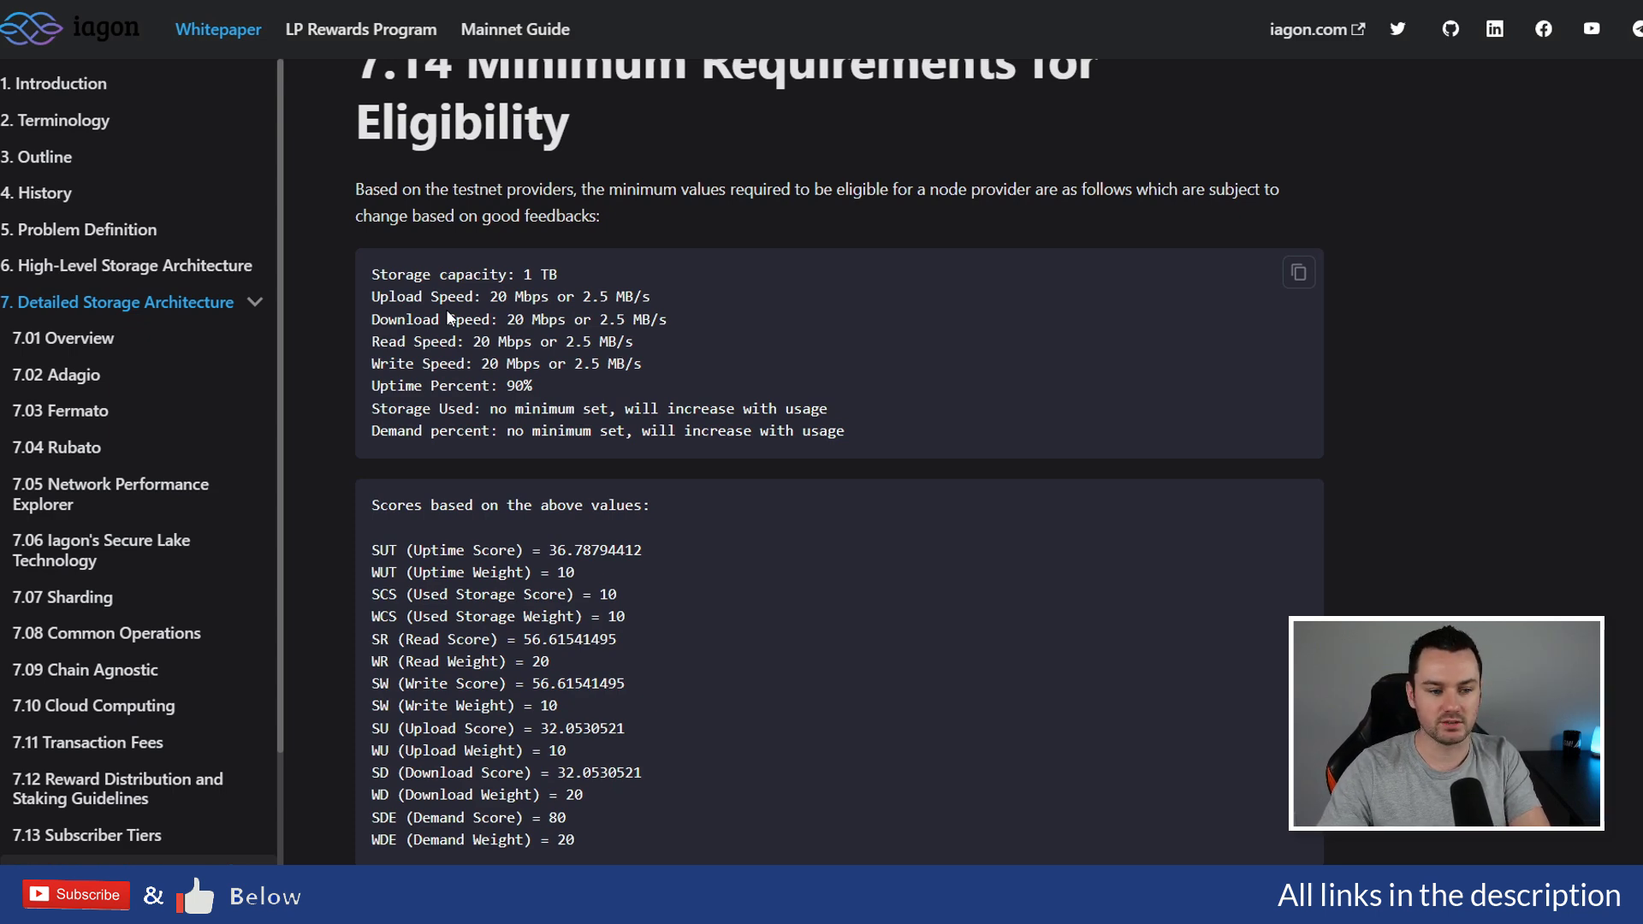
{"action": "scroll", "coordinate": [719, 488], "scroll_direction": "down", "scroll_amount": 5}
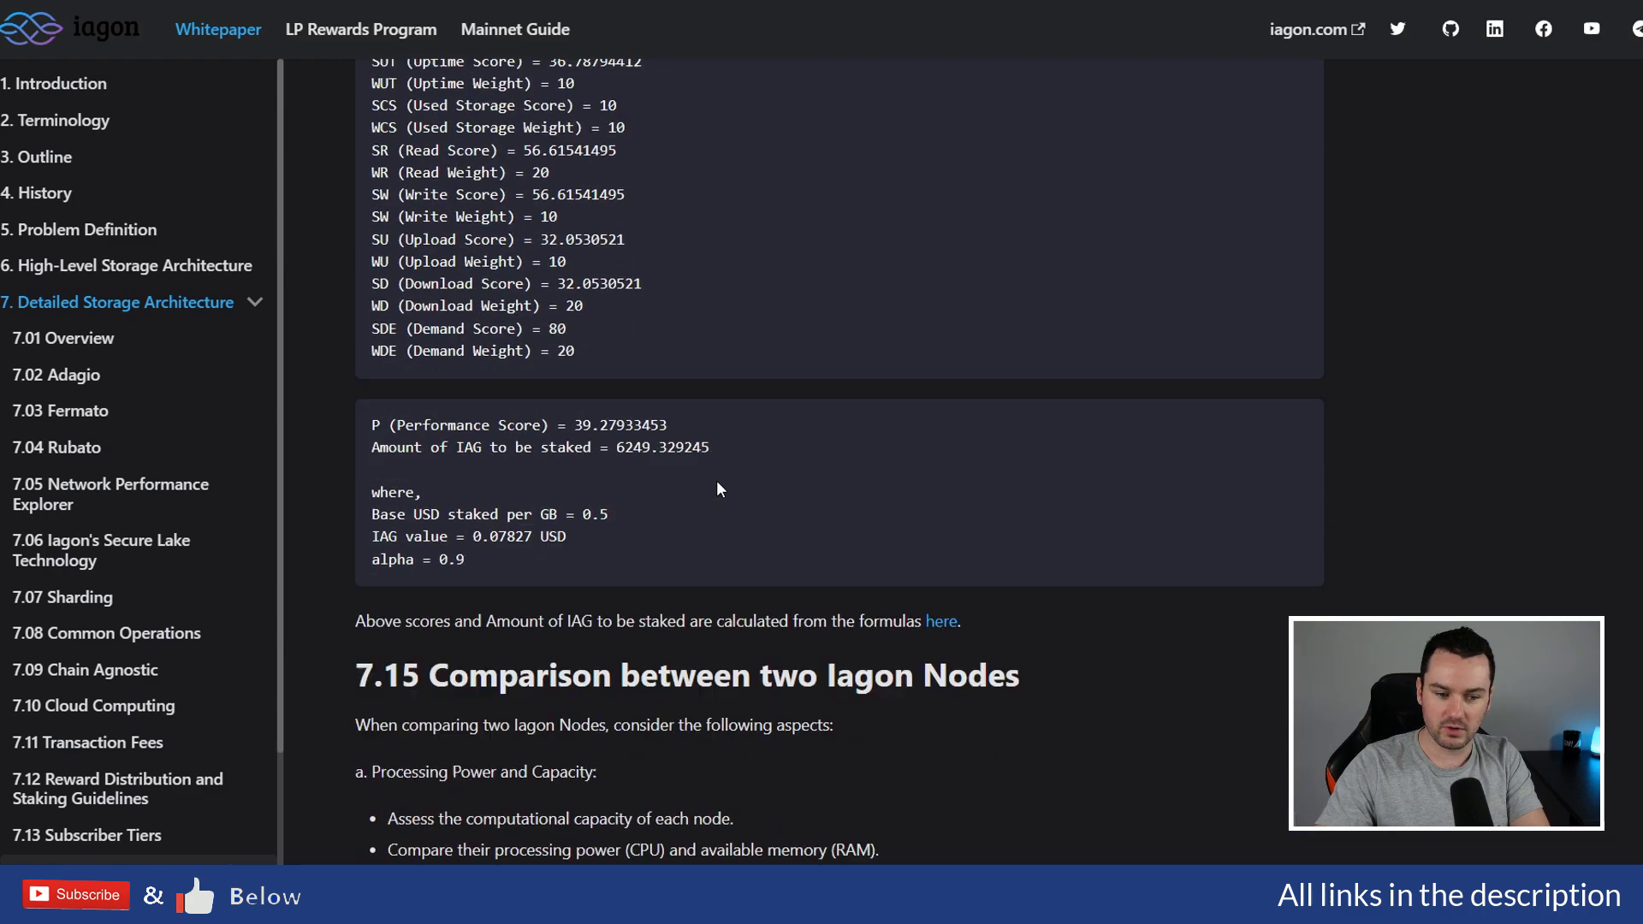
{"action": "scroll", "coordinate": [716, 488], "scroll_direction": "down", "scroll_amount": 11}
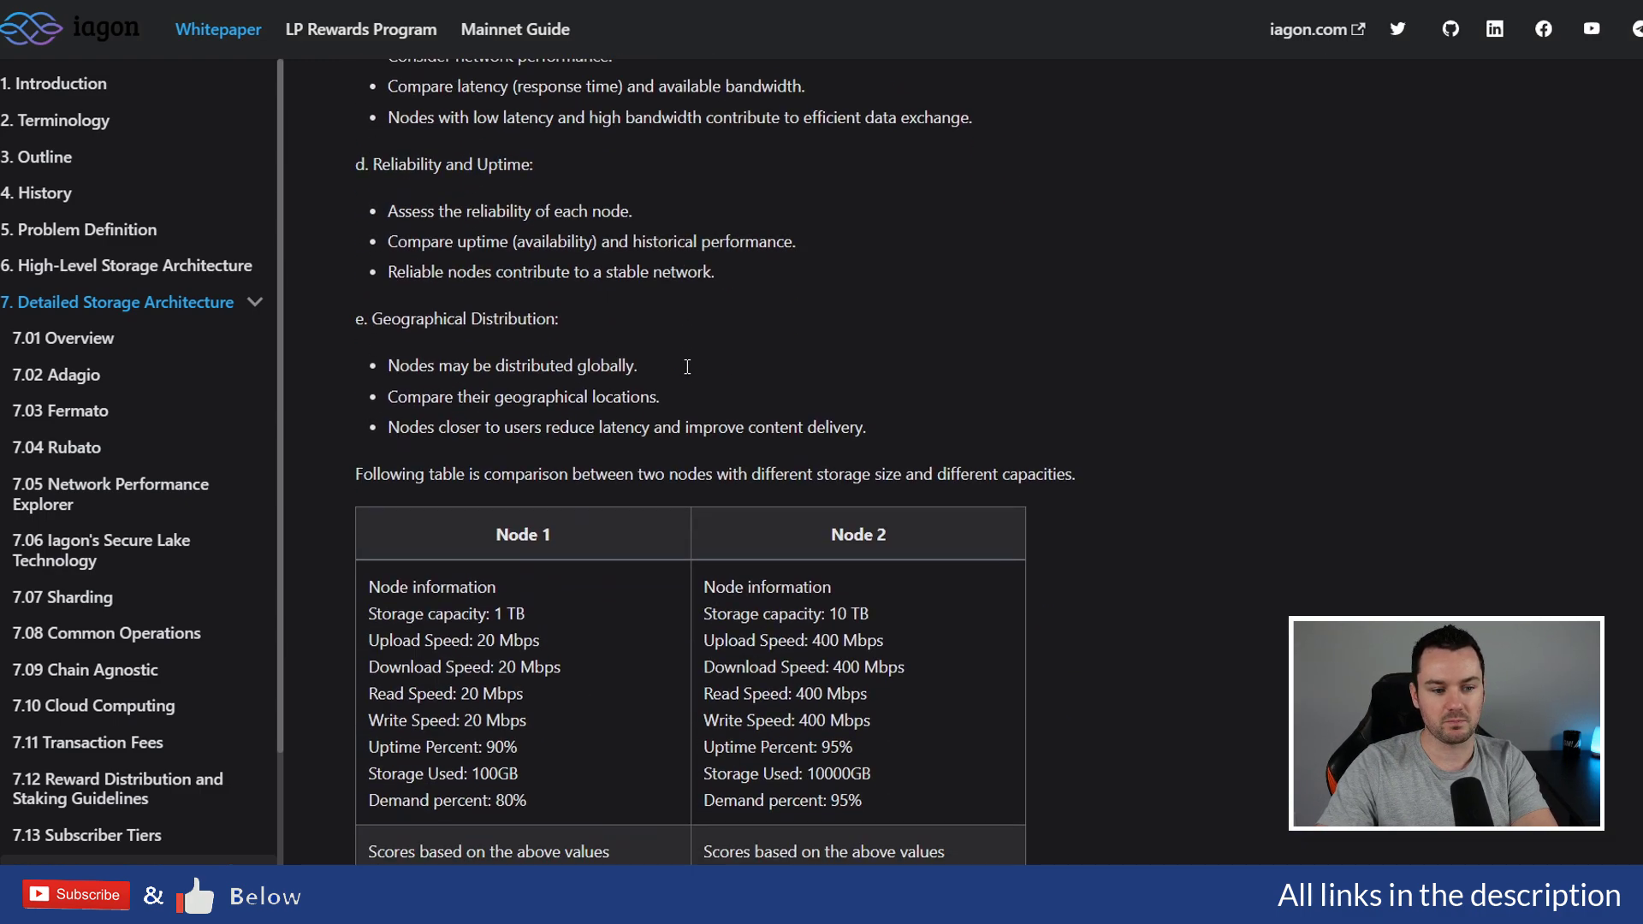
{"action": "scroll", "coordinate": [682, 371], "scroll_direction": "down", "scroll_amount": 1}
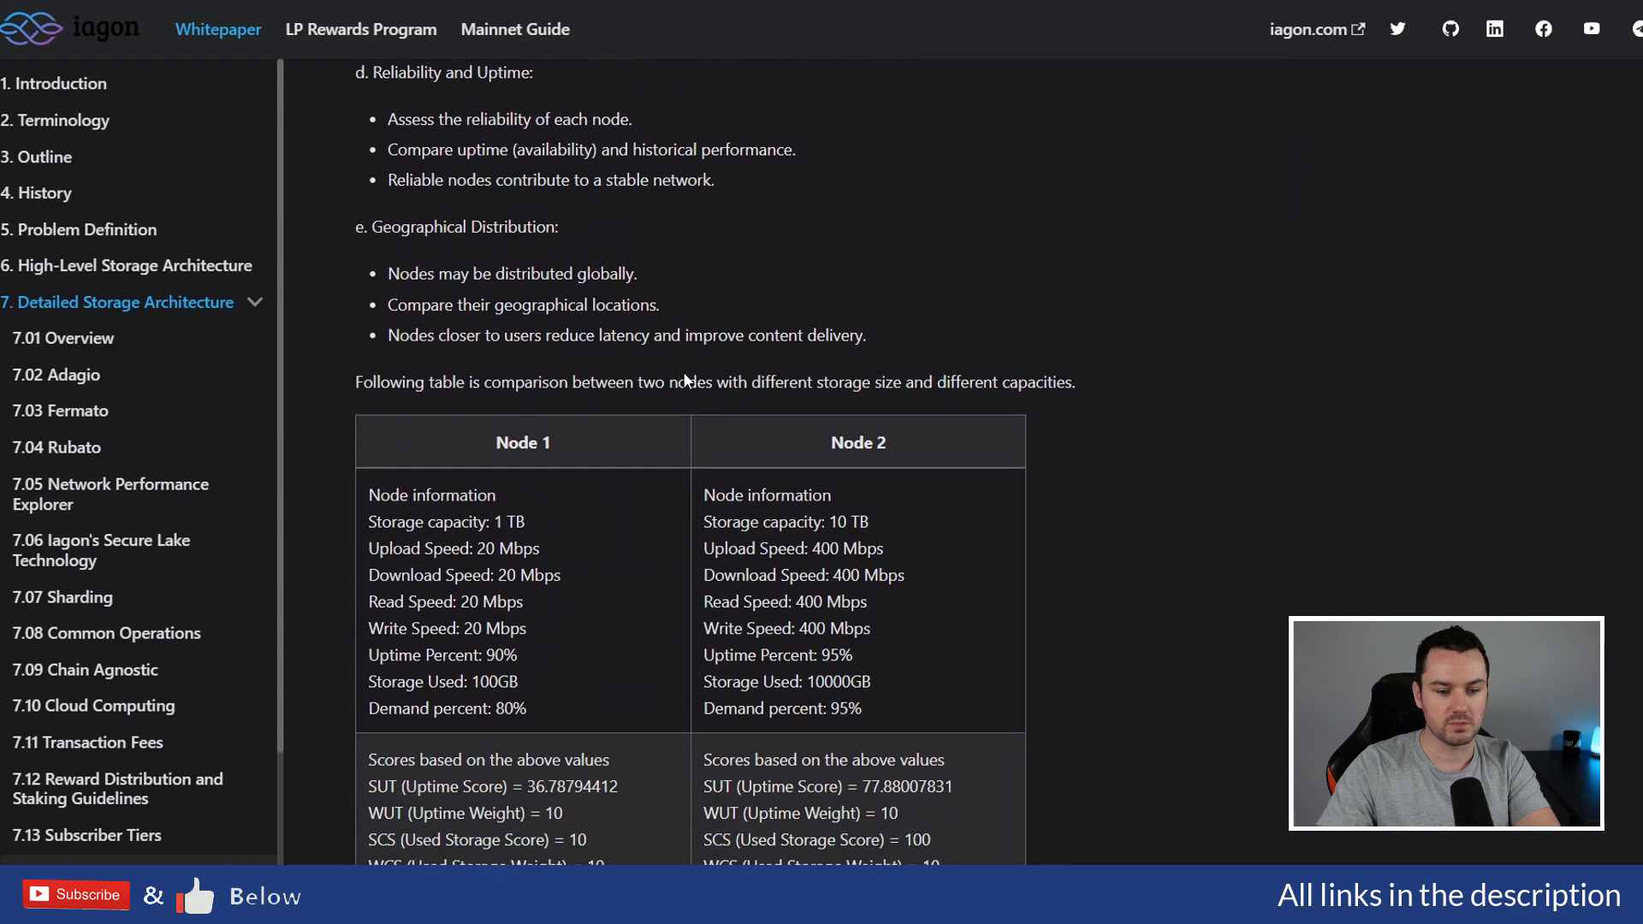
{"action": "scroll", "coordinate": [684, 374], "scroll_direction": "up", "scroll_amount": 9}
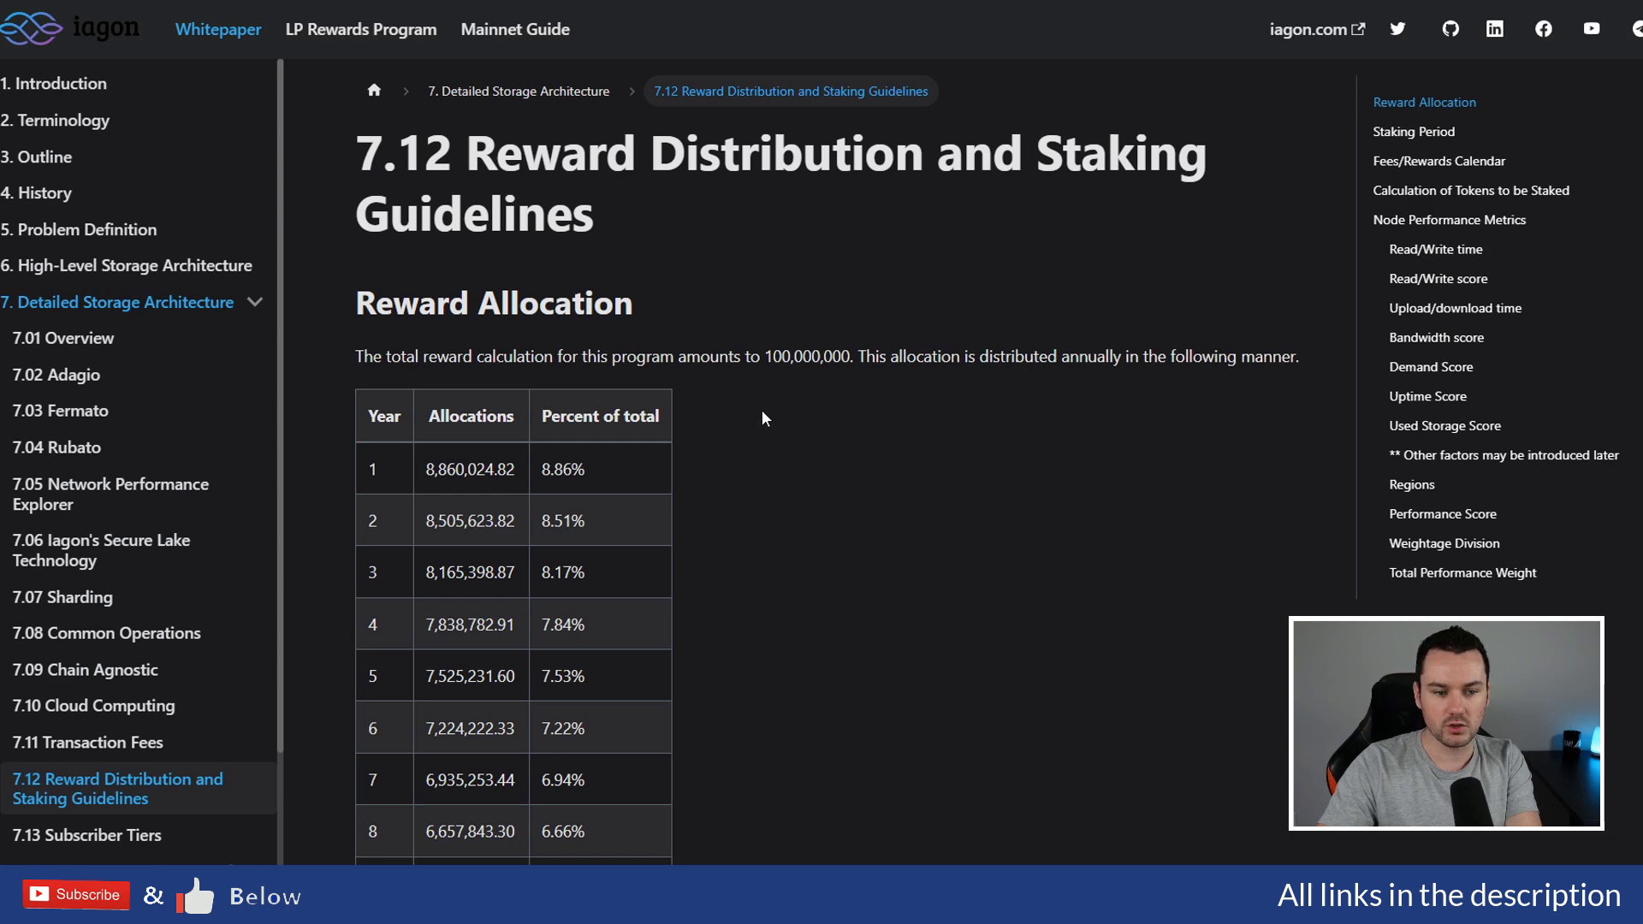
{"action": "scroll", "coordinate": [769, 428], "scroll_direction": "down", "scroll_amount": 5}
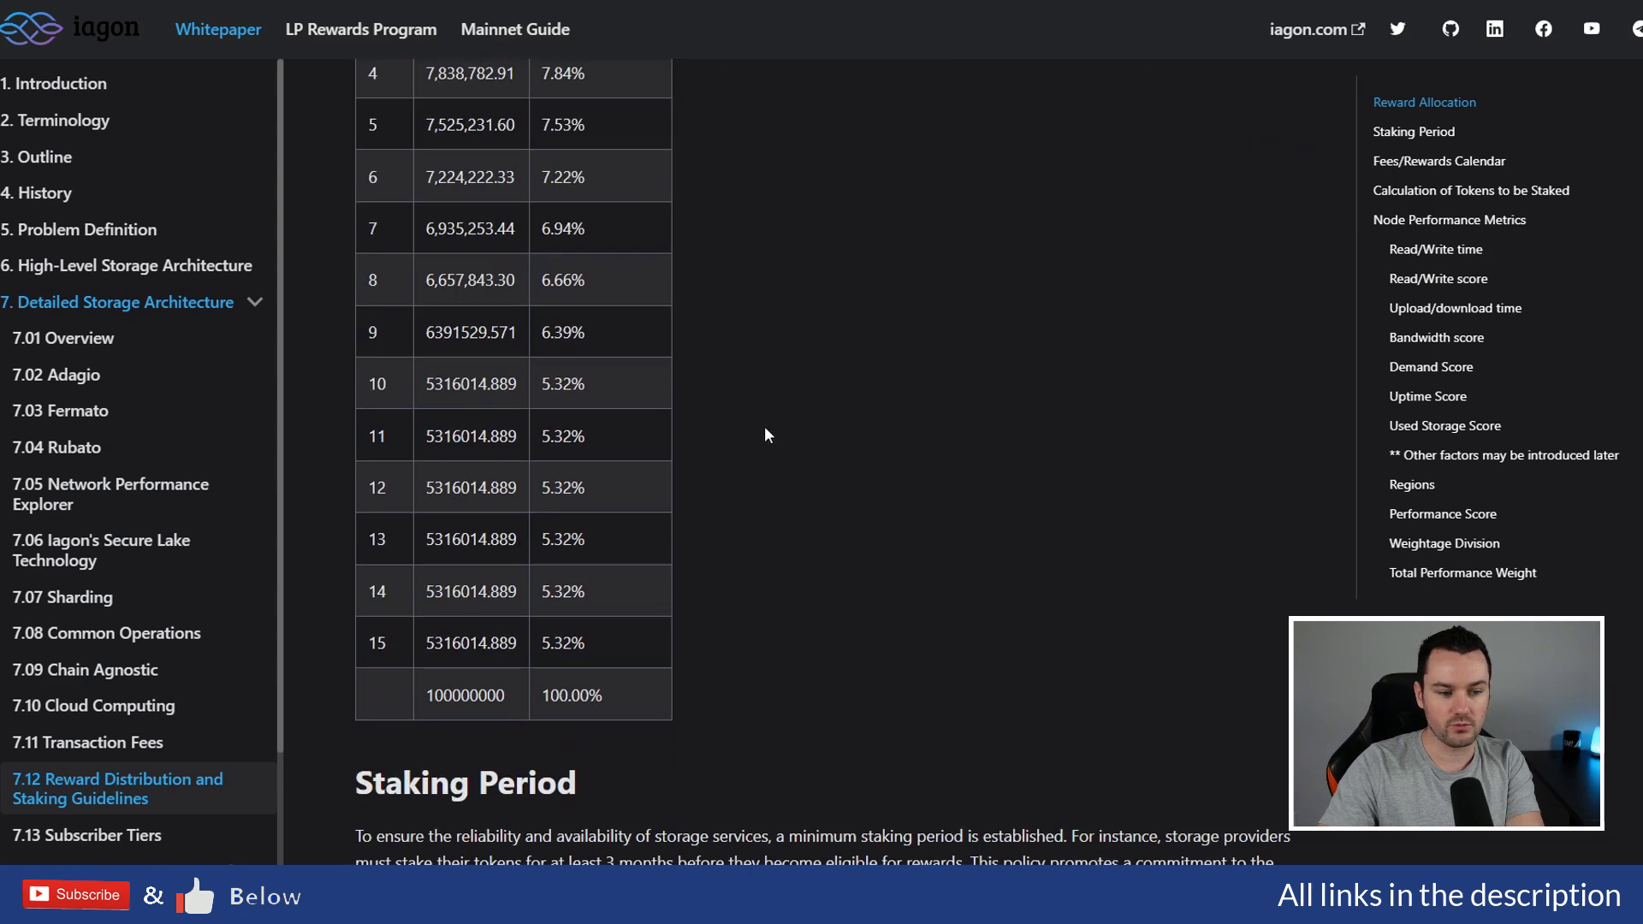
{"action": "scroll", "coordinate": [658, 619], "scroll_direction": "up", "scroll_amount": 4}
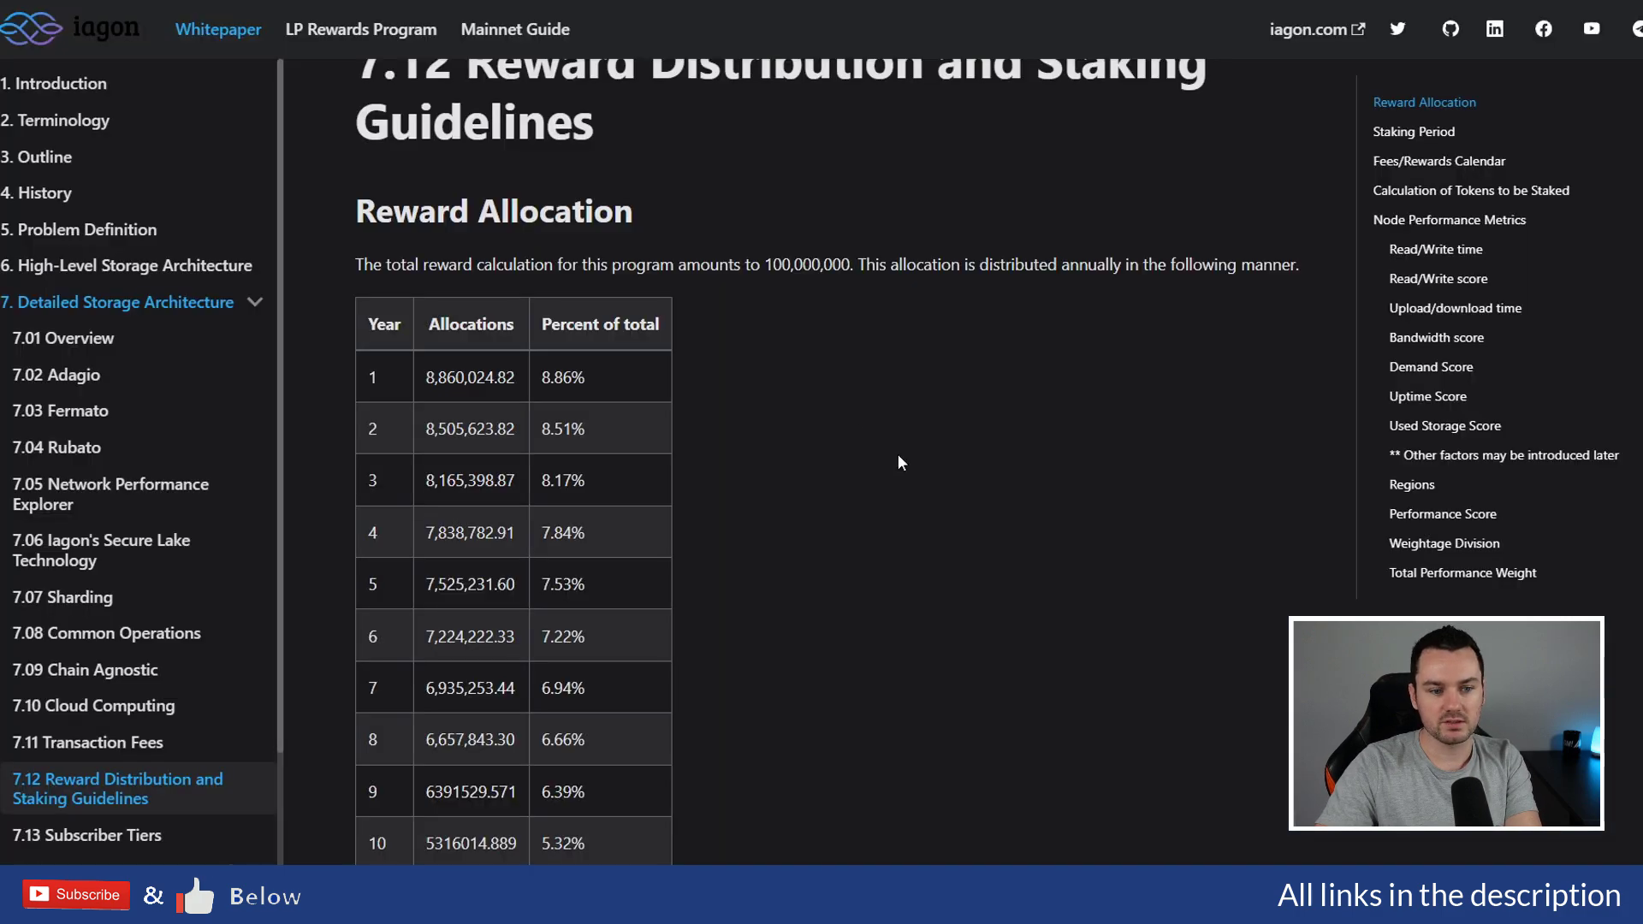
Scroll down to the staking calculation section with the $0.5 per GB base and 0.9 alpha.
{"action": "scroll", "coordinate": [721, 407], "scroll_direction": "down", "scroll_amount": 12}
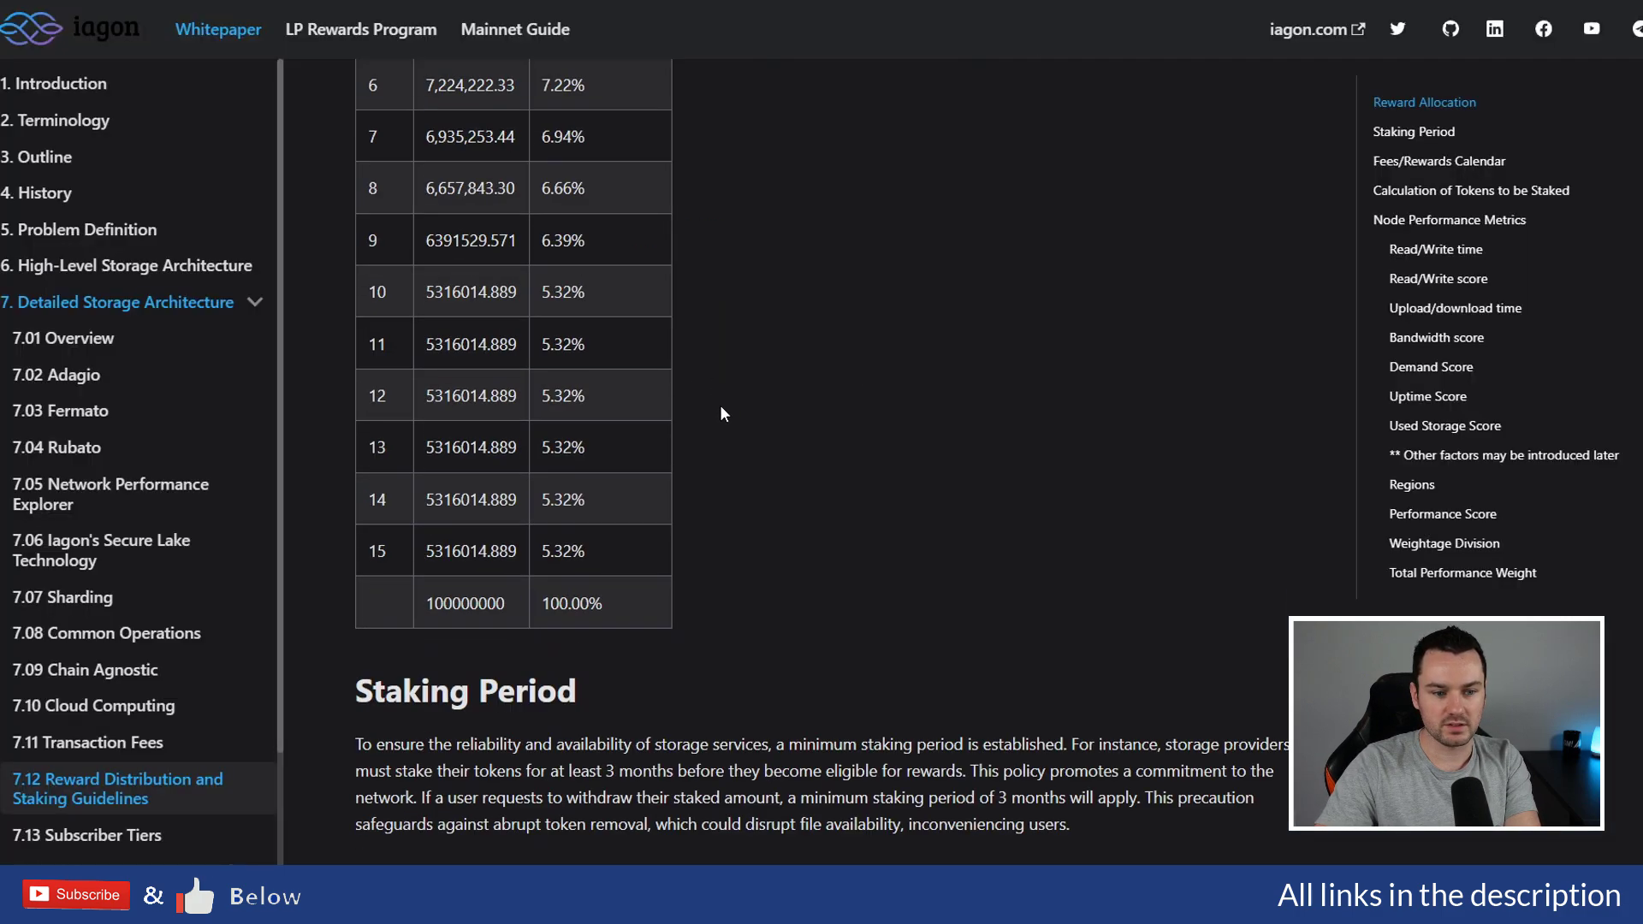
{"action": "scroll", "coordinate": [722, 408], "scroll_direction": "down", "scroll_amount": 4}
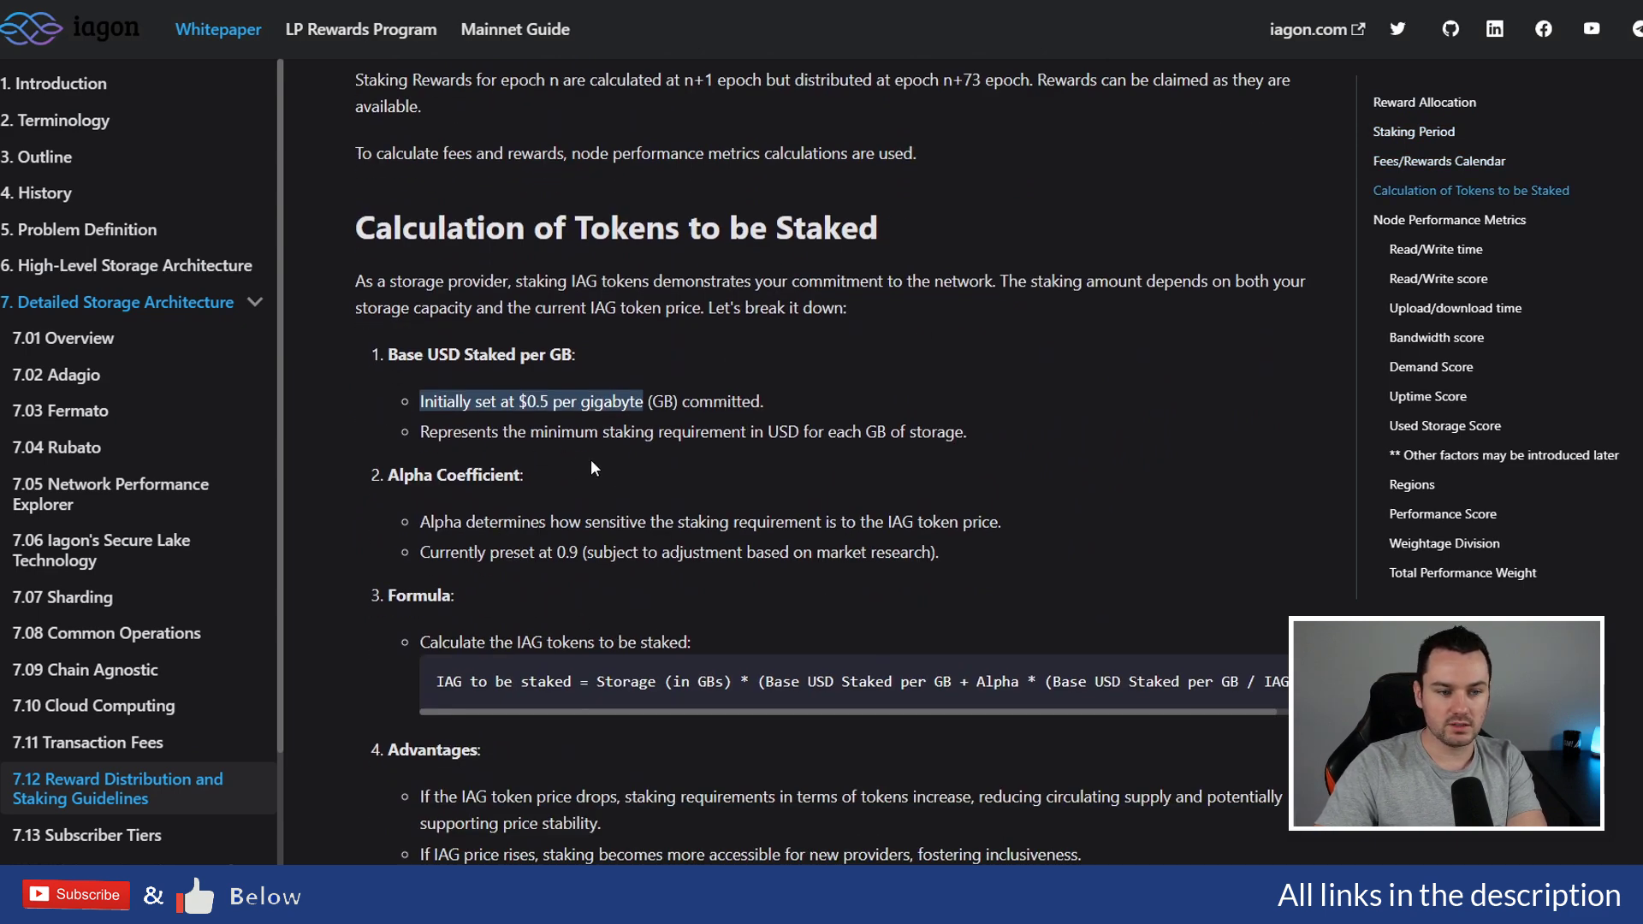
{"action": "mouse_move", "coordinate": [539, 400]}
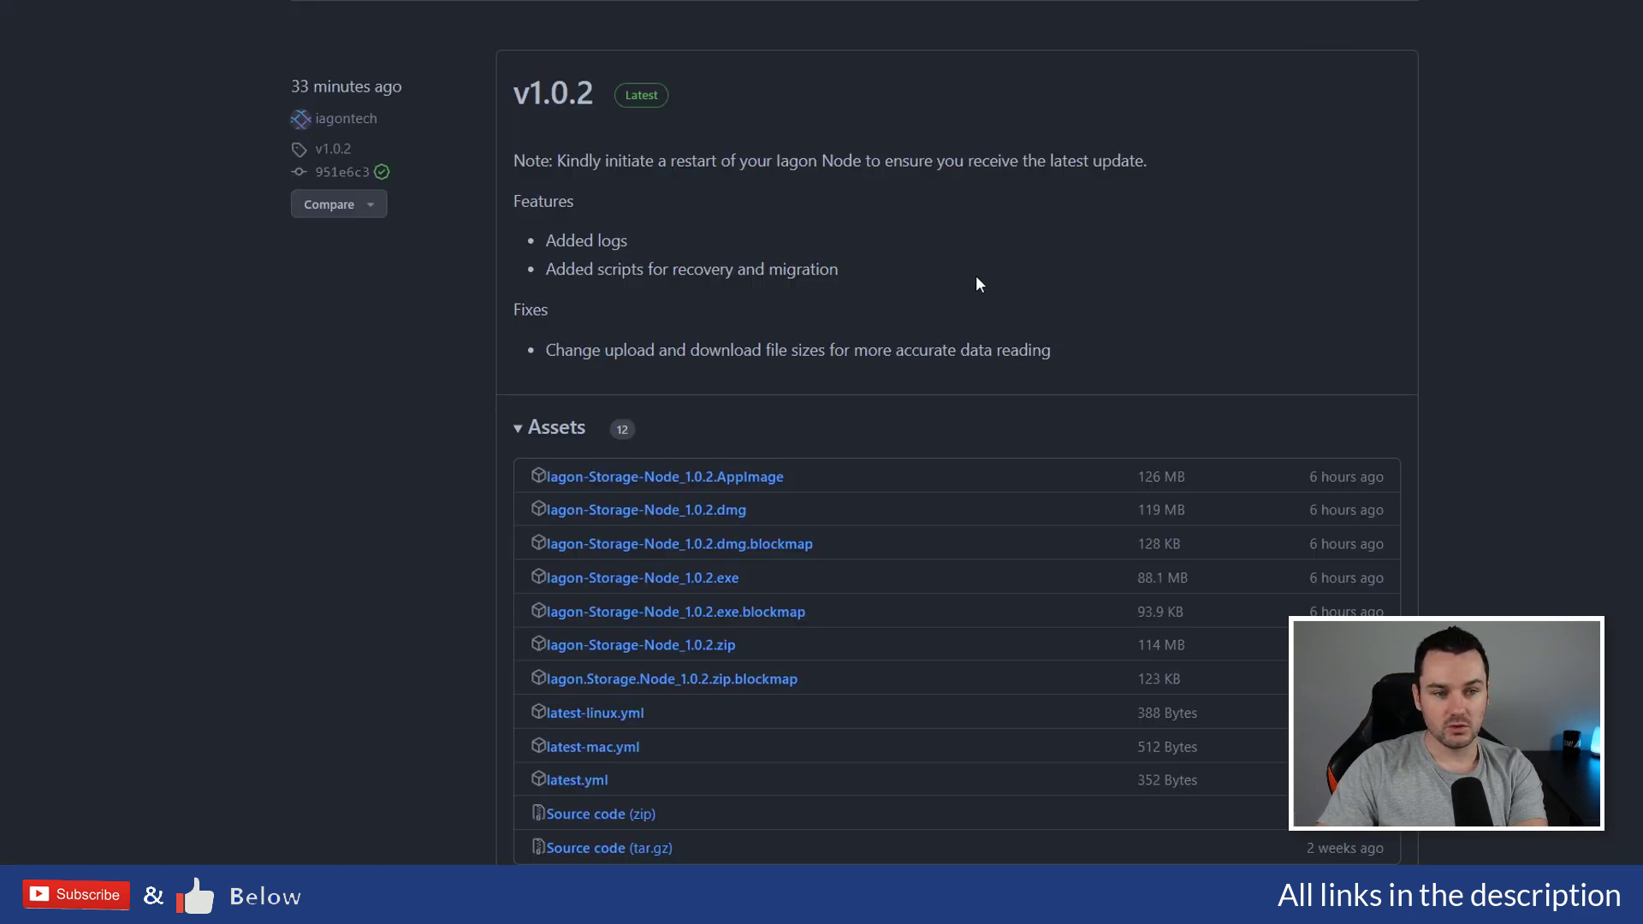
Review the v1.0.2 release assets, then return to the README's Windows and Linux installation steps.
{"action": "scroll", "coordinate": [976, 274], "scroll_direction": "up", "scroll_amount": 2}
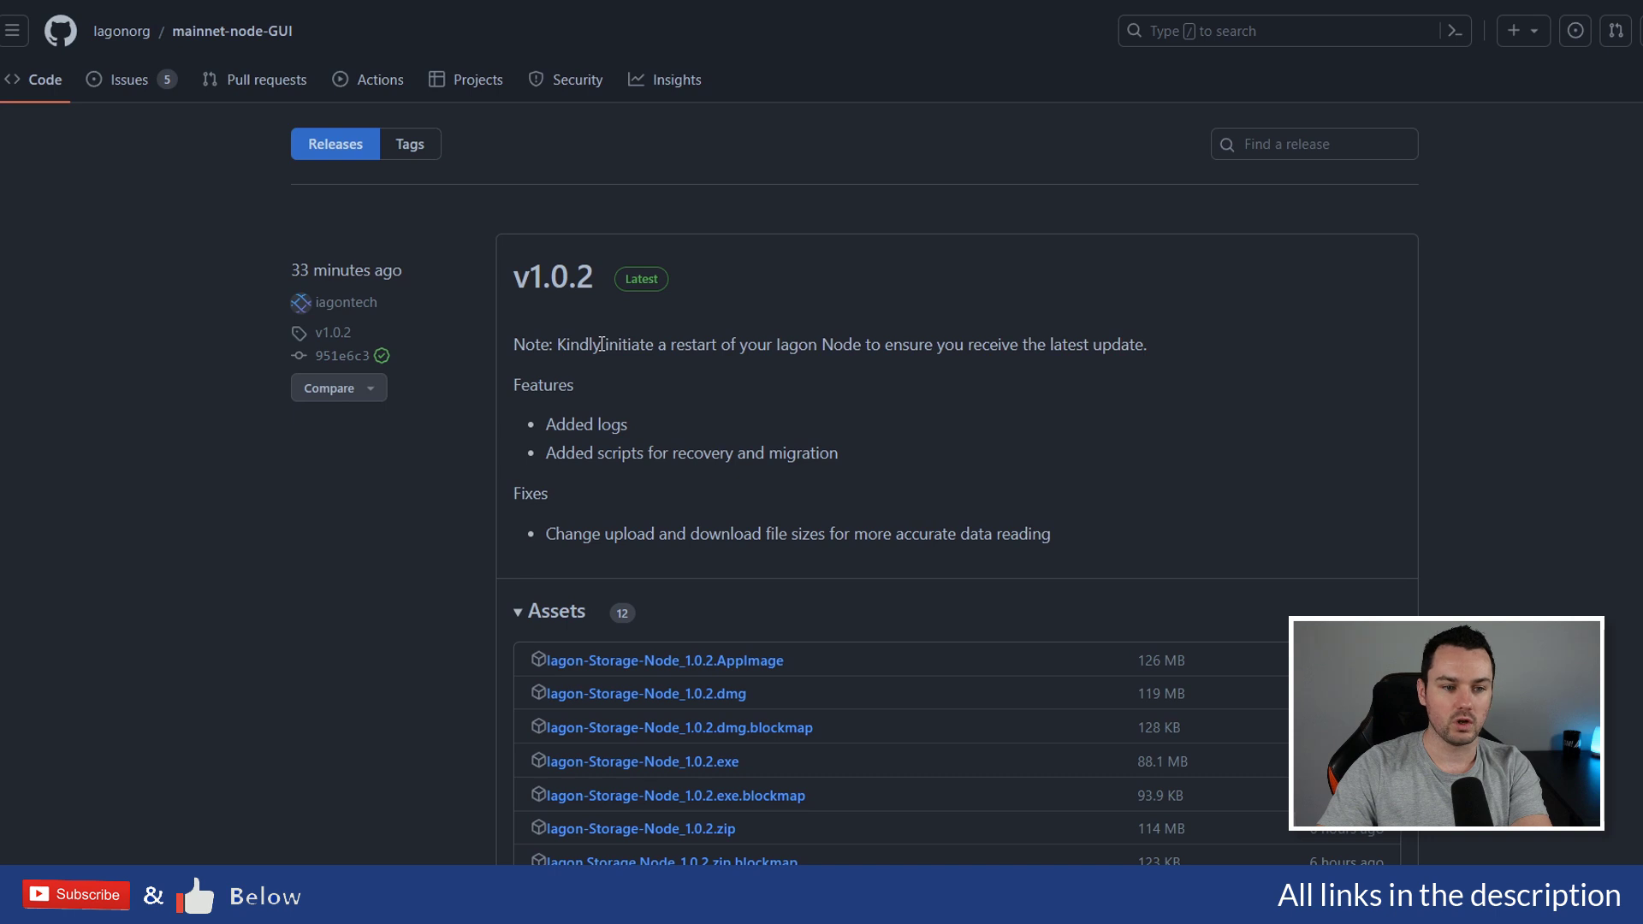
{"action": "scroll", "coordinate": [753, 407], "scroll_direction": "down", "scroll_amount": 3}
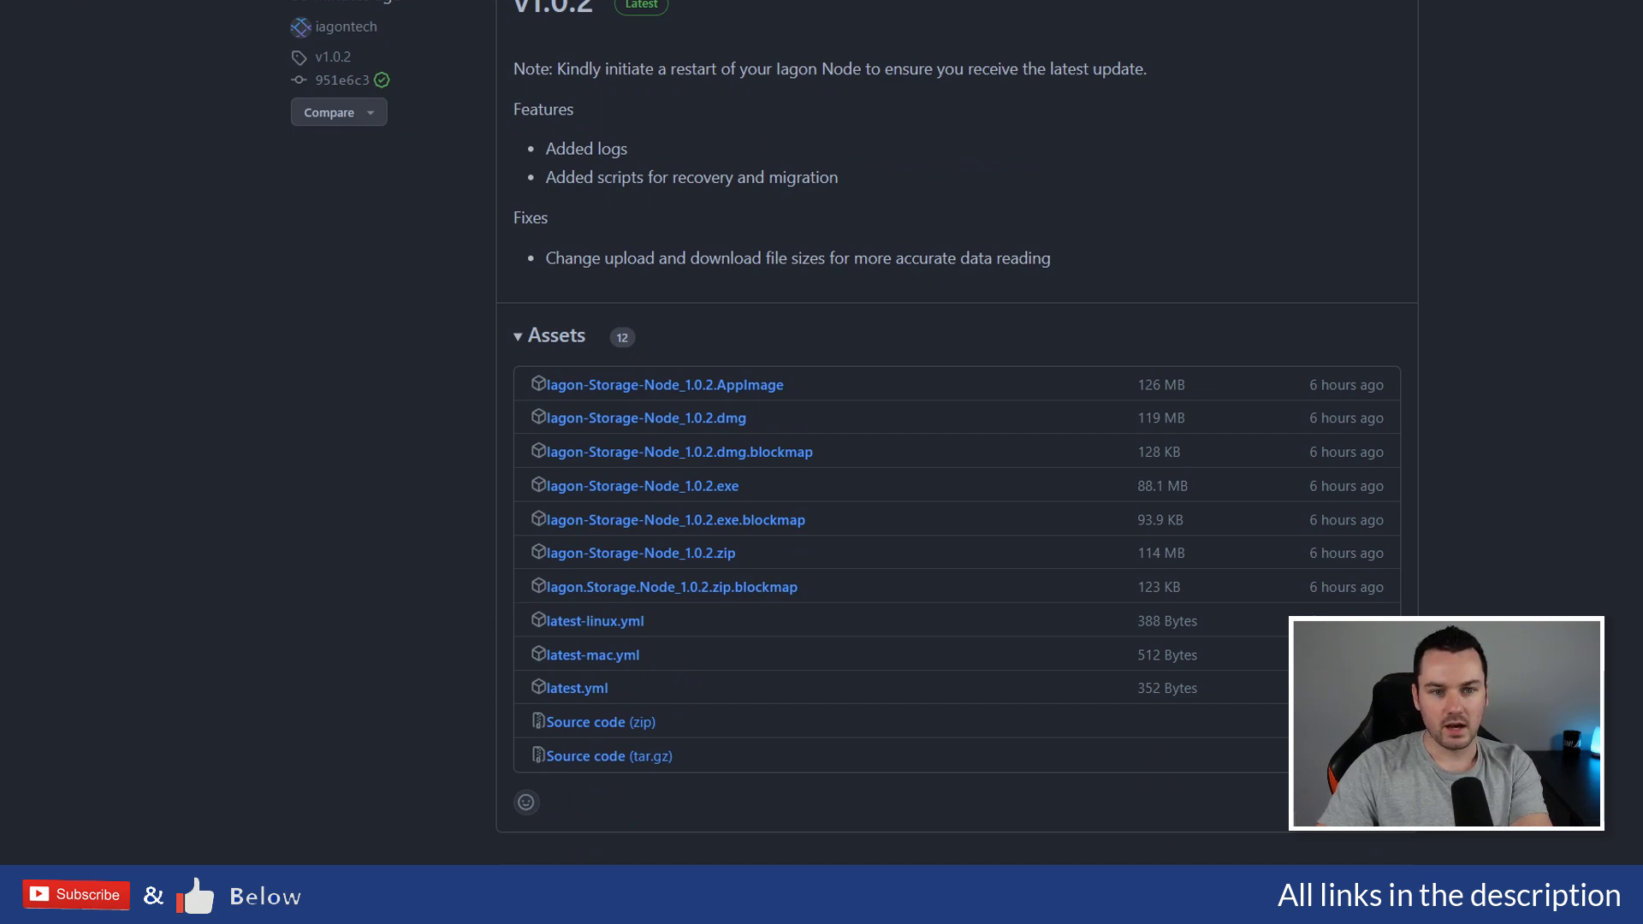
{"action": "key", "text": "alt+Left"}
{"action": "scroll", "coordinate": [861, 205], "scroll_direction": "up", "scroll_amount": 10}
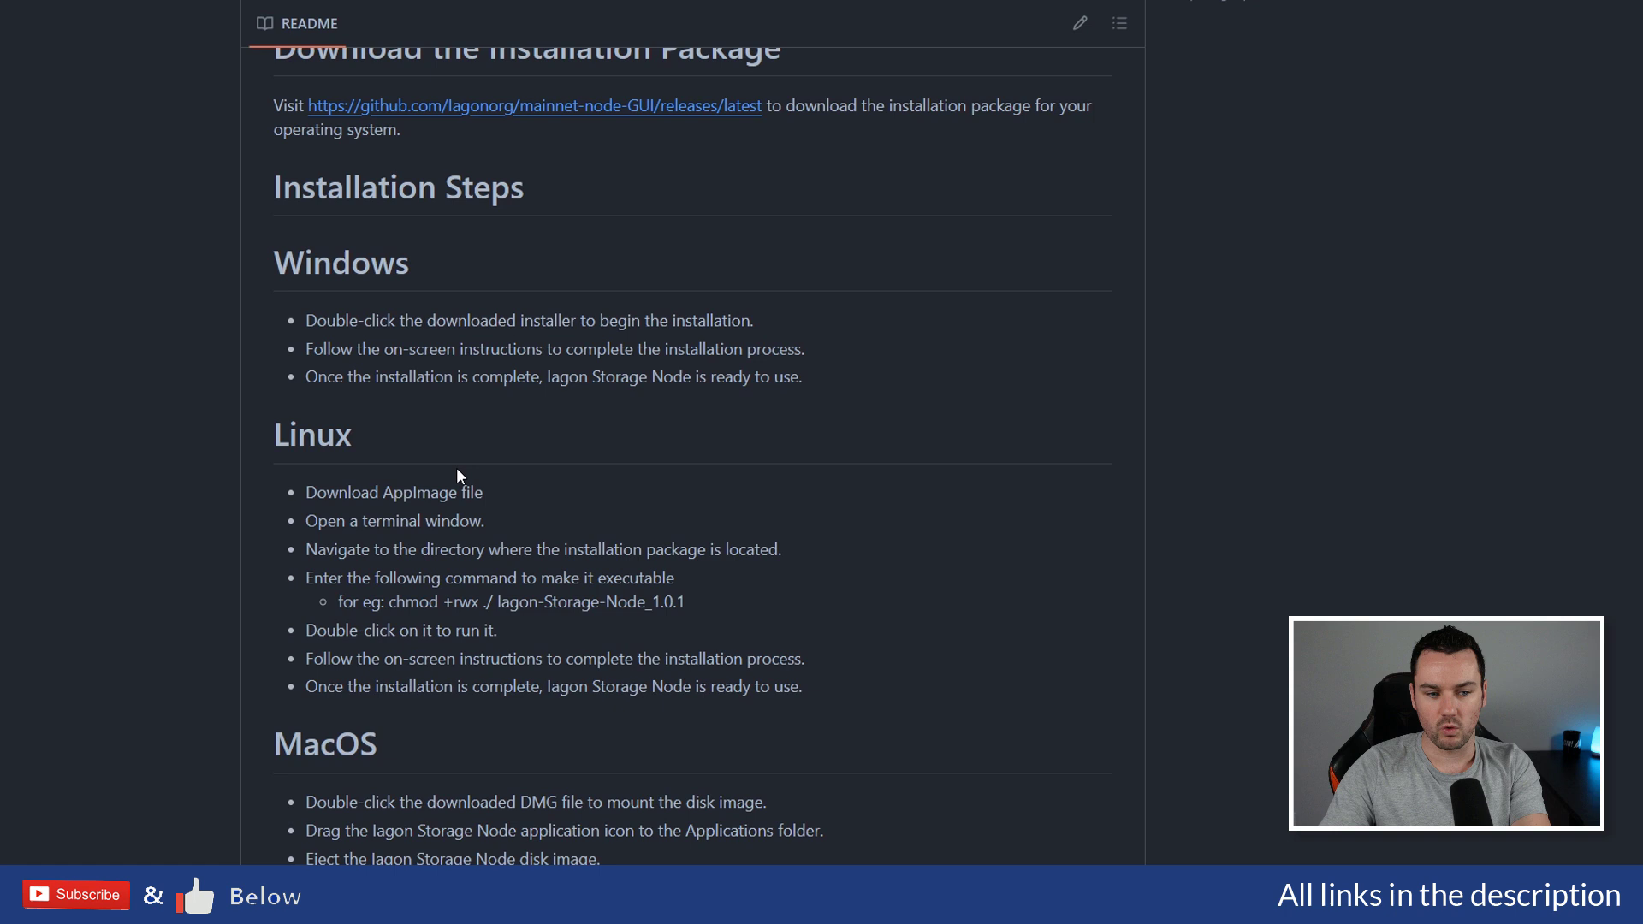
Scroll through the README's MacOS and post-installation steps.
{"action": "scroll", "coordinate": [491, 507], "scroll_direction": "down", "scroll_amount": 4}
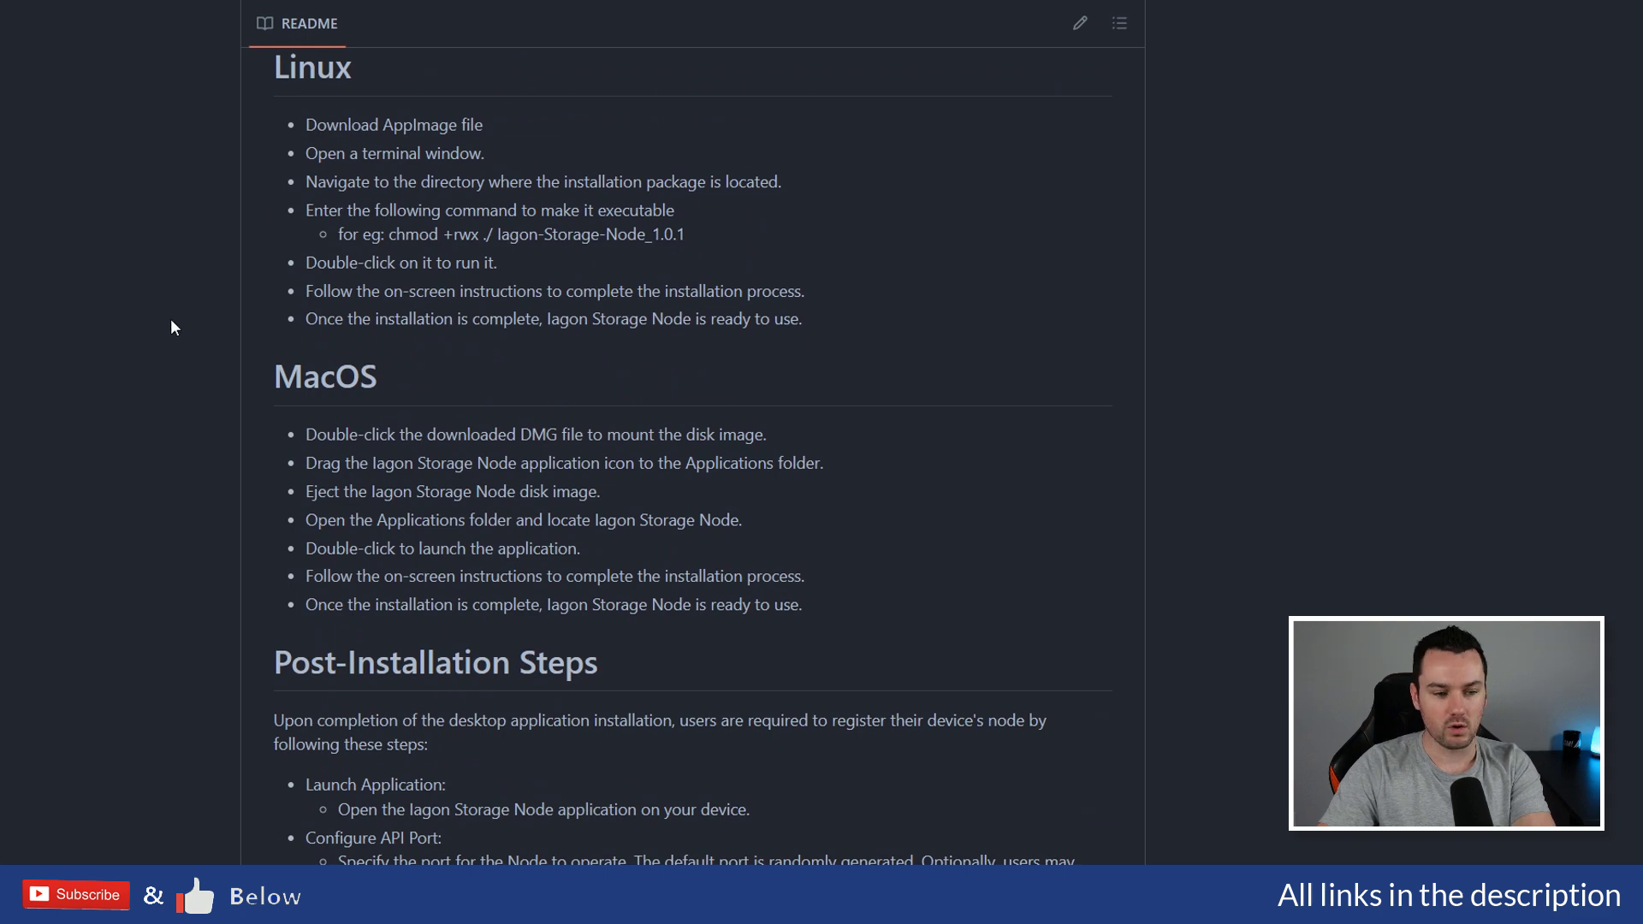
{"action": "scroll", "coordinate": [393, 430], "scroll_direction": "down", "scroll_amount": 3}
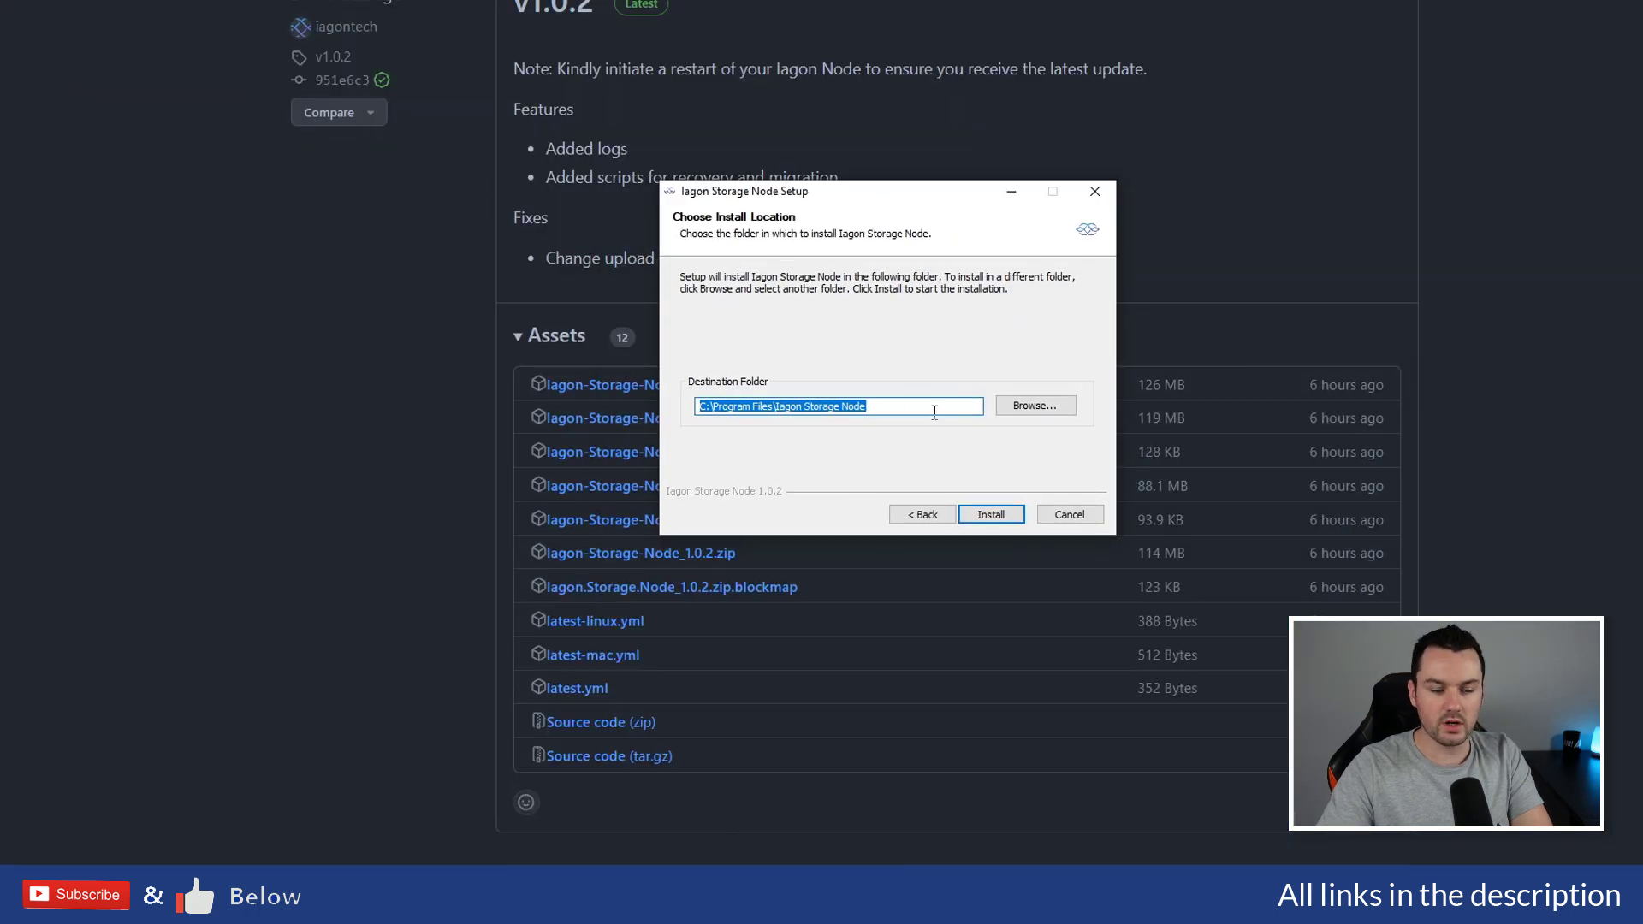
Install Iagon Storage Node 1.0.2 into the default Program Files folder and launch it on finish.
{"action": "left_click", "coordinate": [1014, 518]}
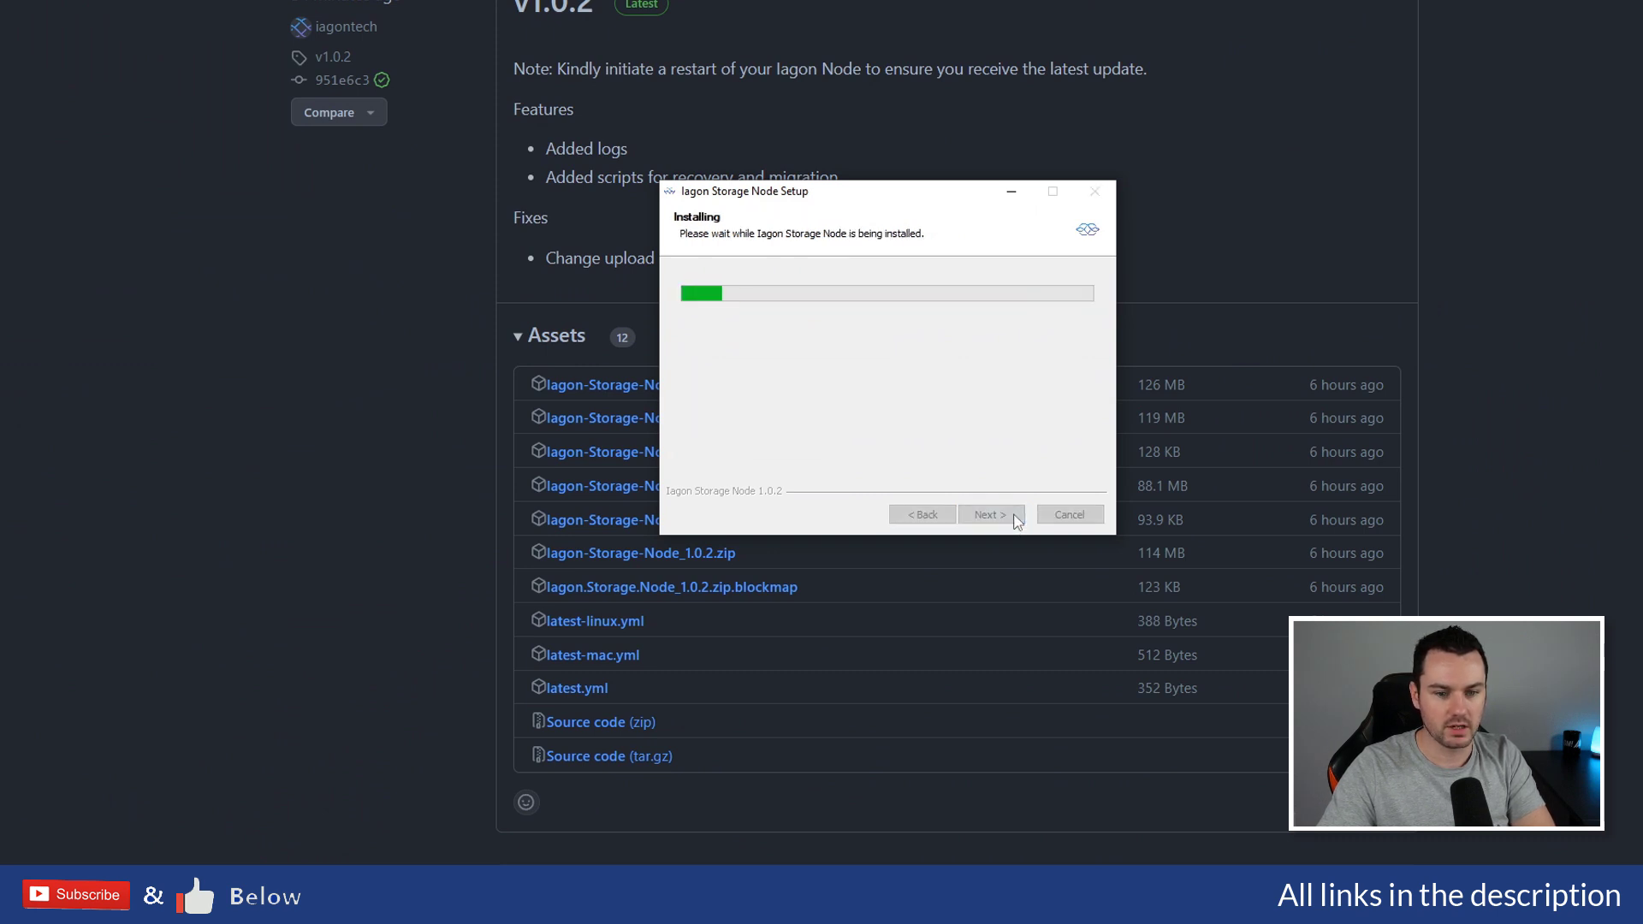
{"action": "left_click", "coordinate": [993, 515]}
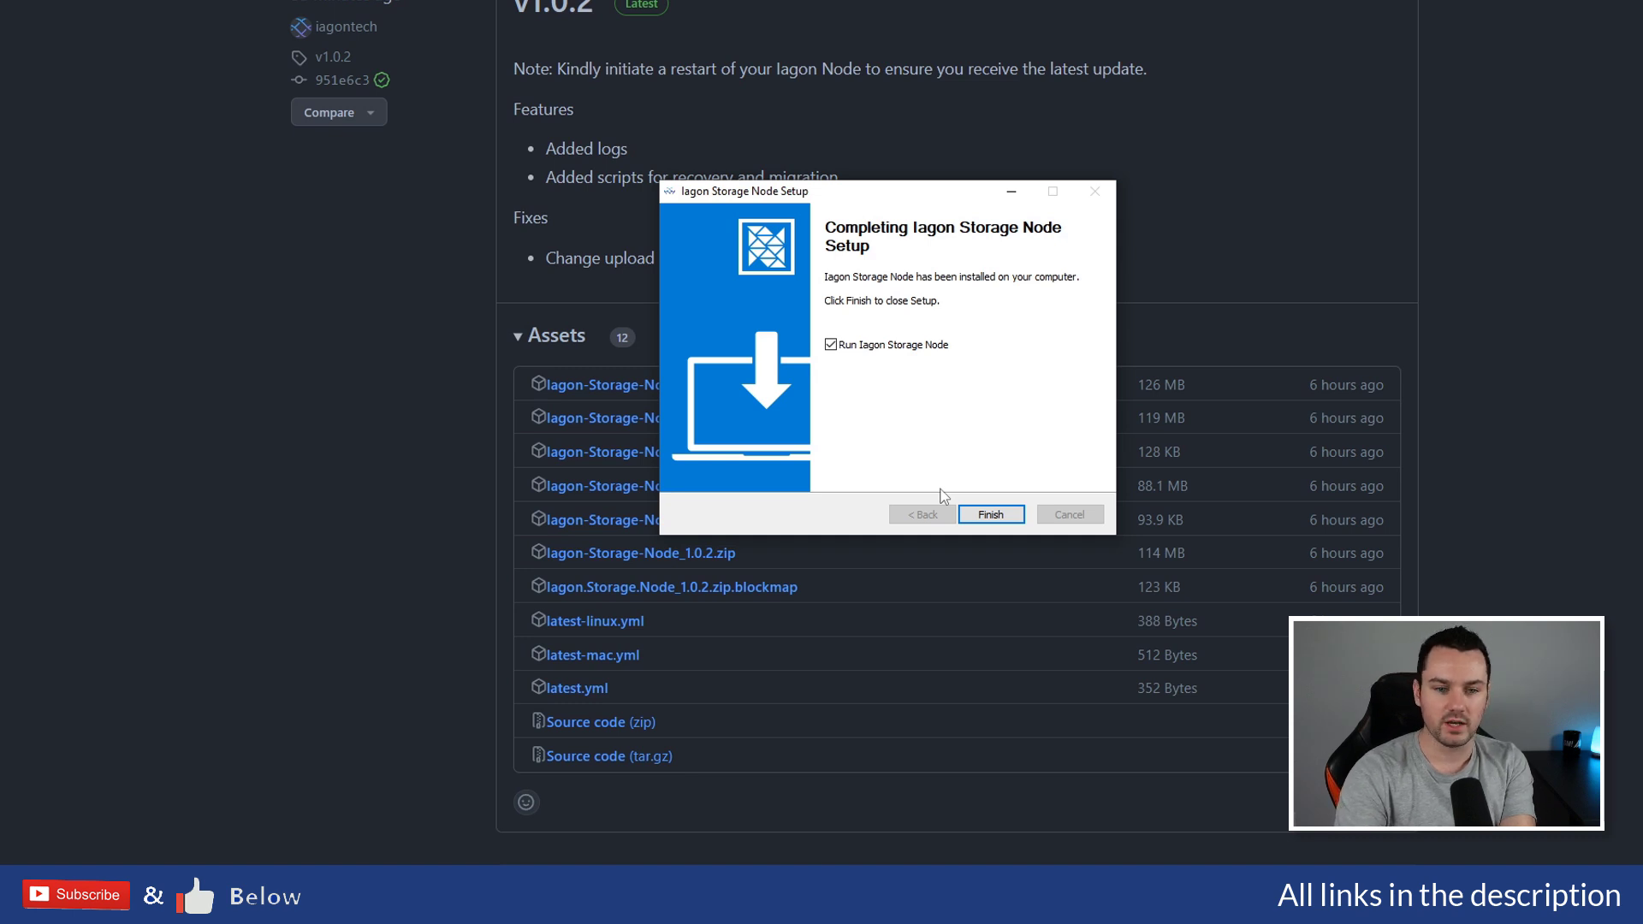
{"action": "left_click", "coordinate": [993, 515]}
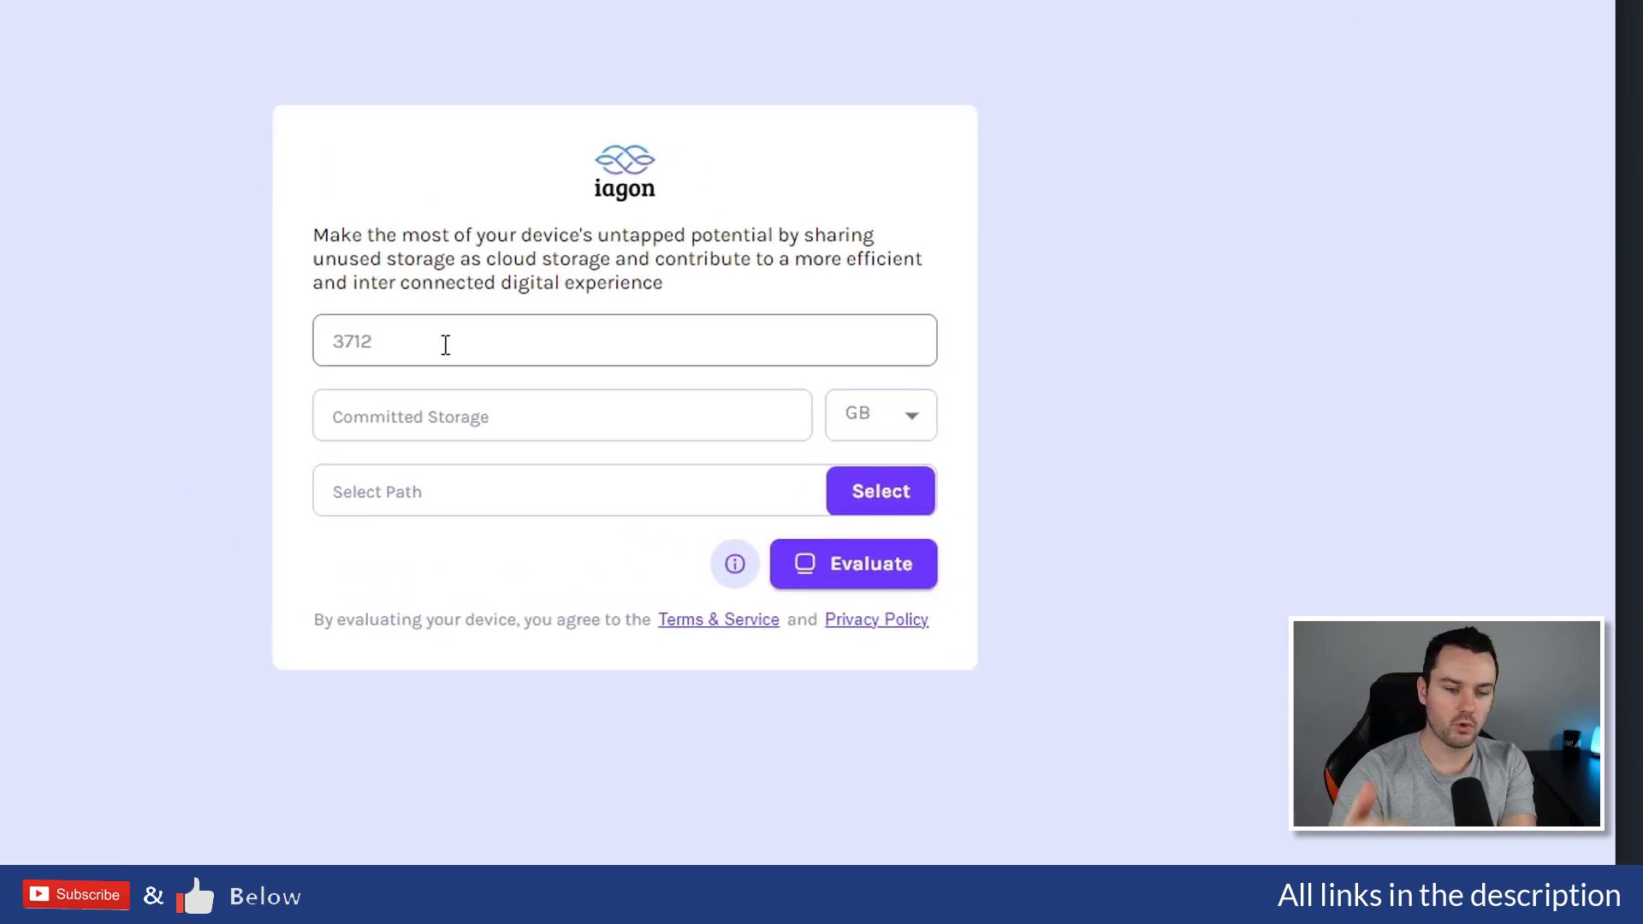
Commit 900 GB of storage and set the node's storage path to Z:\node.
{"action": "left_click", "coordinate": [890, 417]}
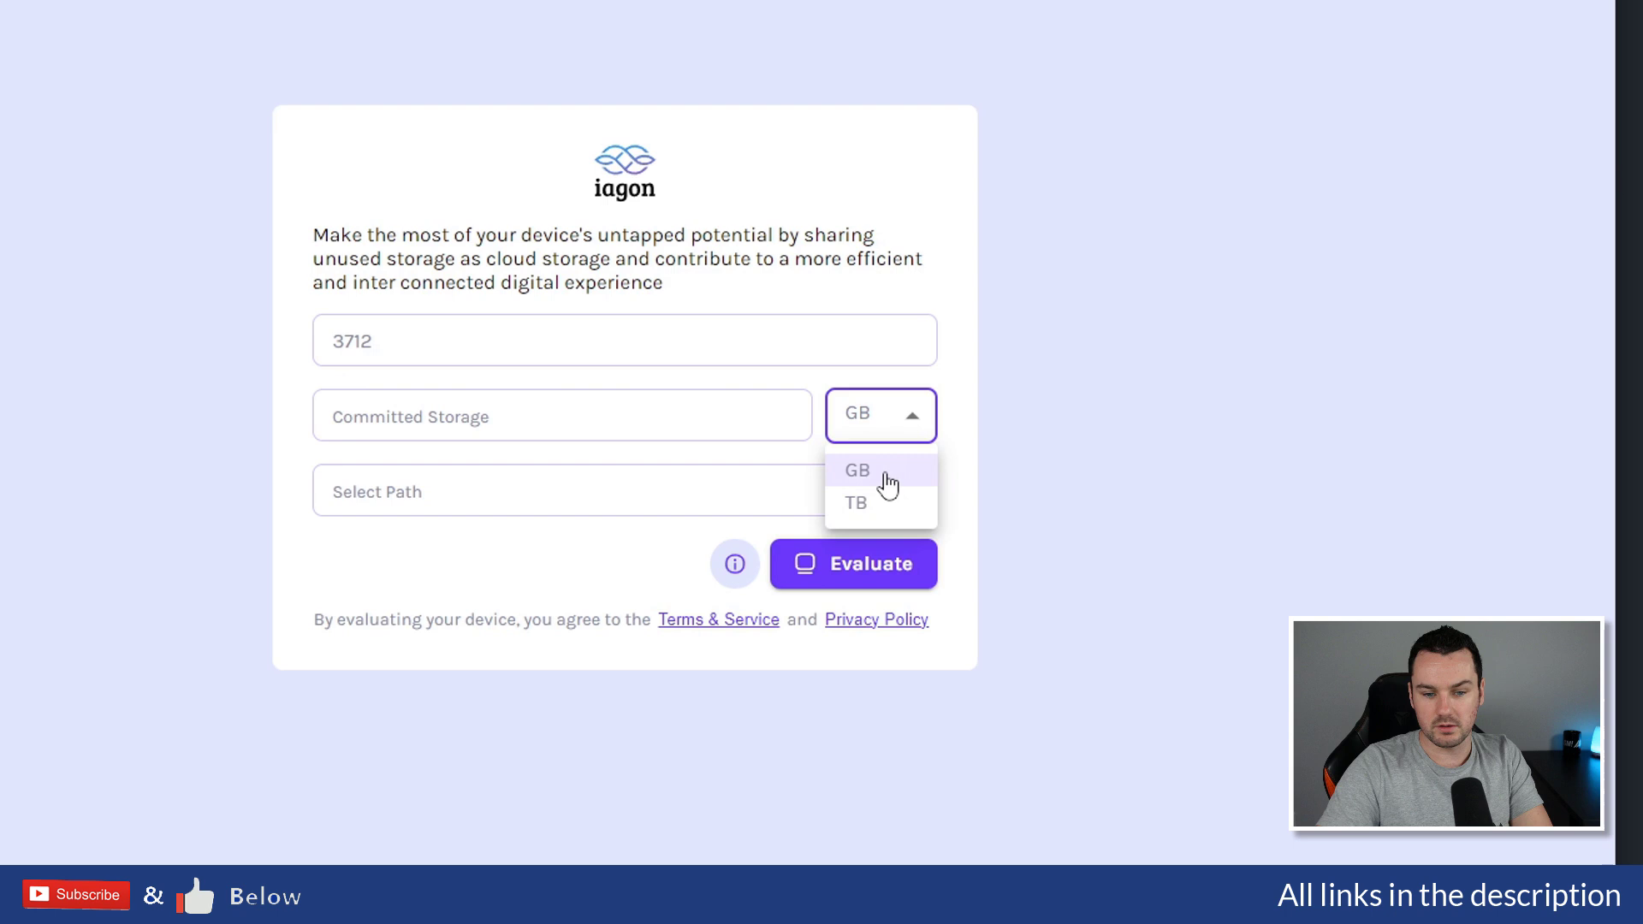
{"action": "left_click", "coordinate": [571, 427]}
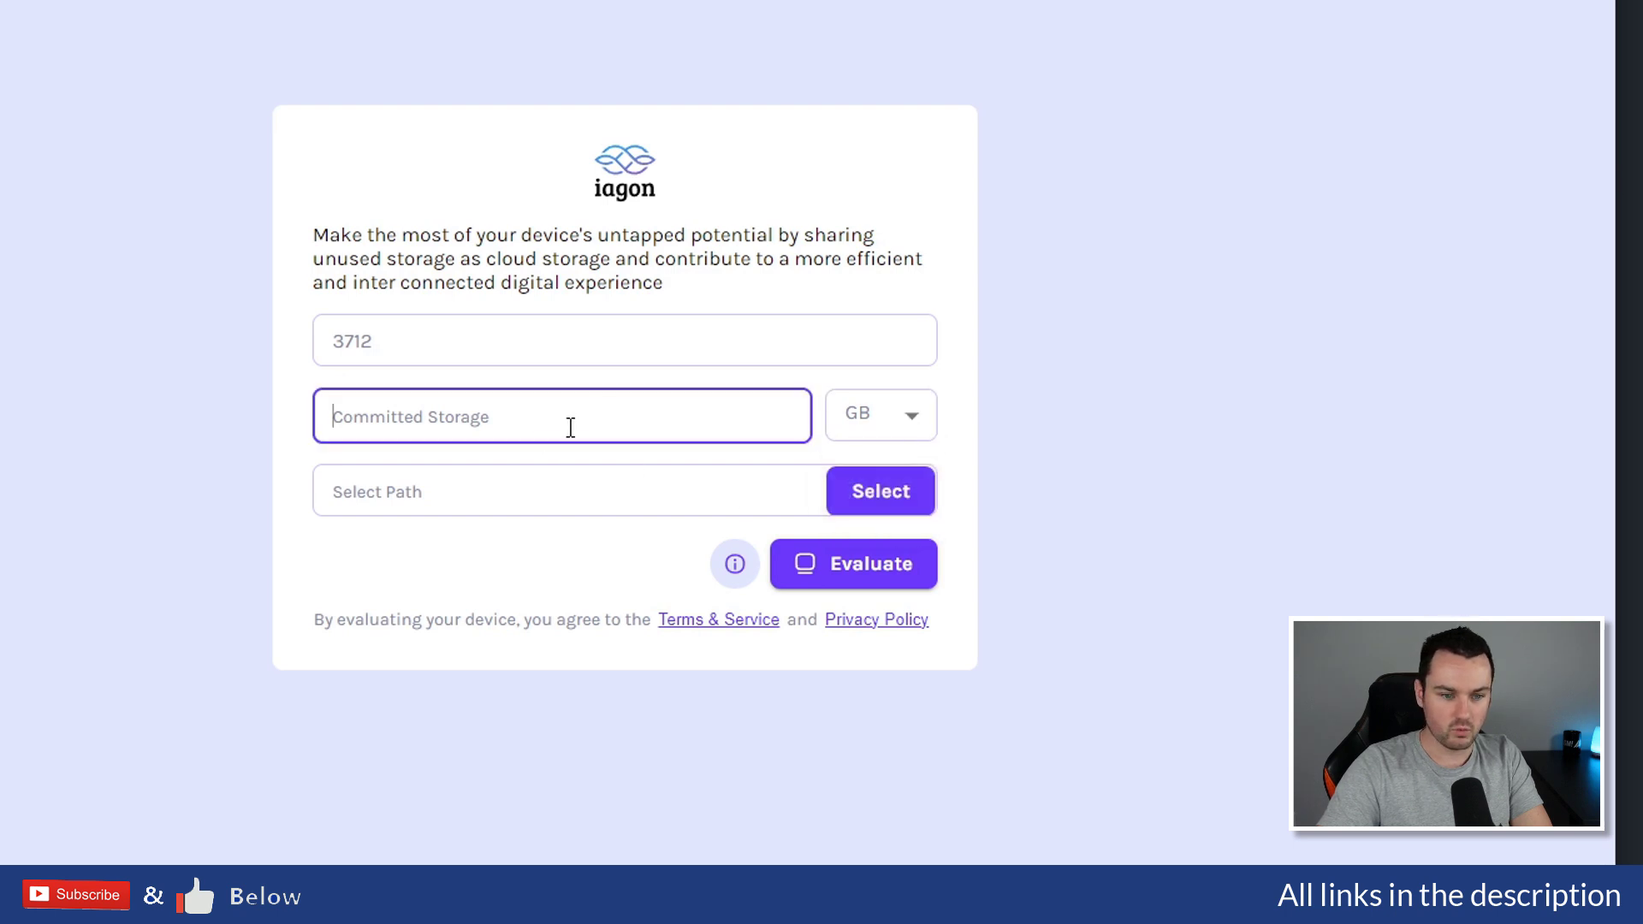
{"action": "type", "text": "900"}
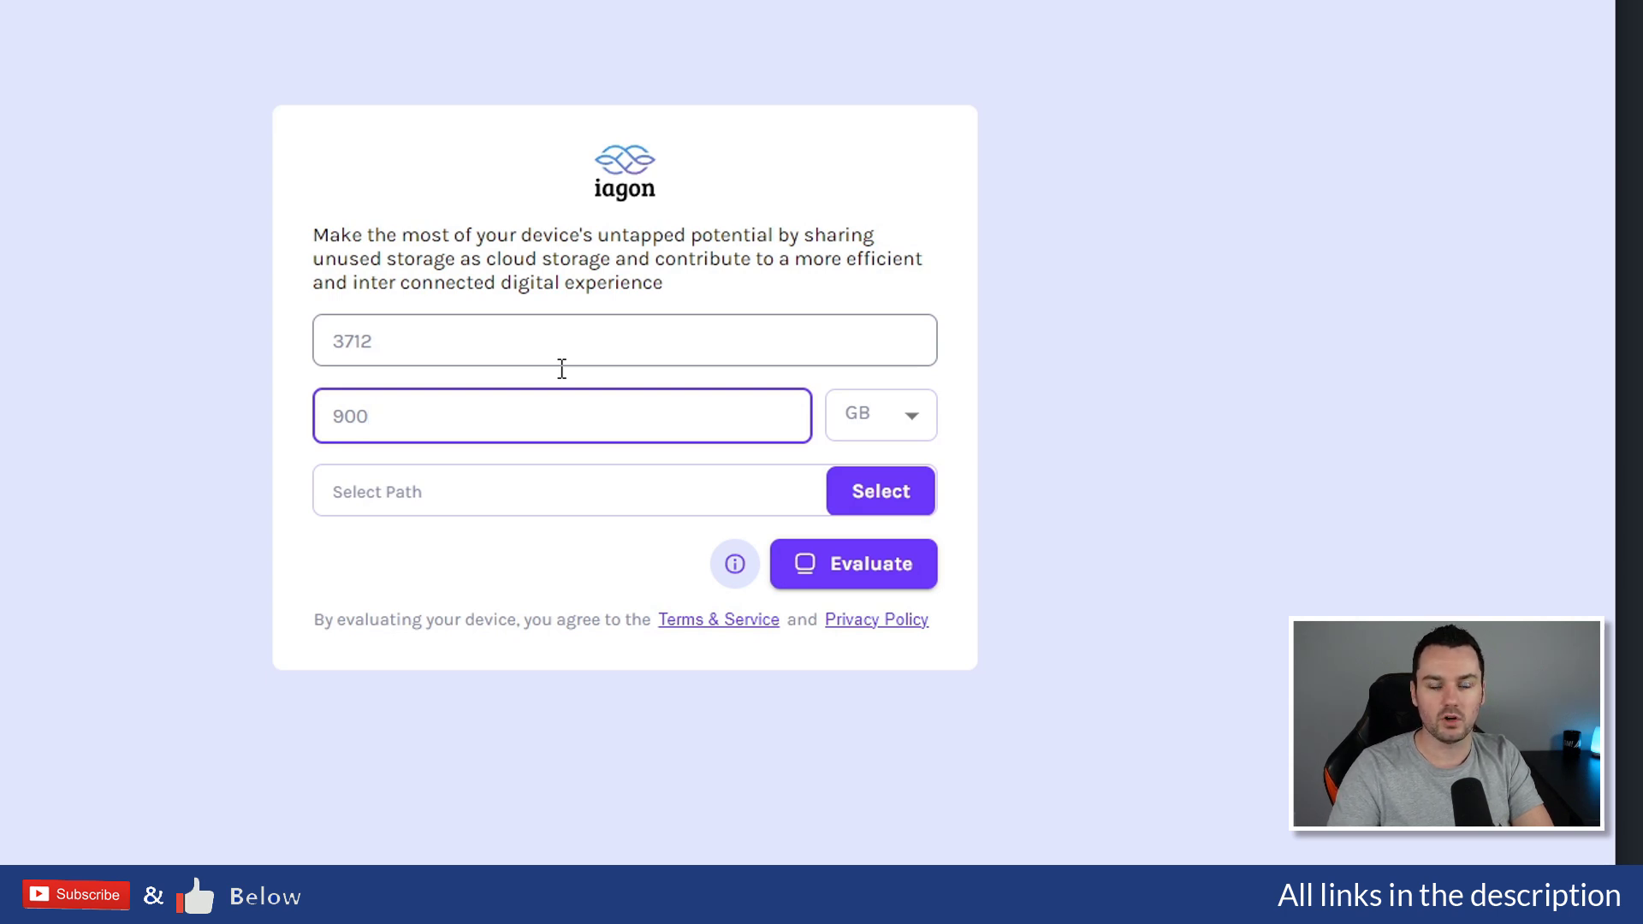
{"action": "left_click", "coordinate": [887, 499]}
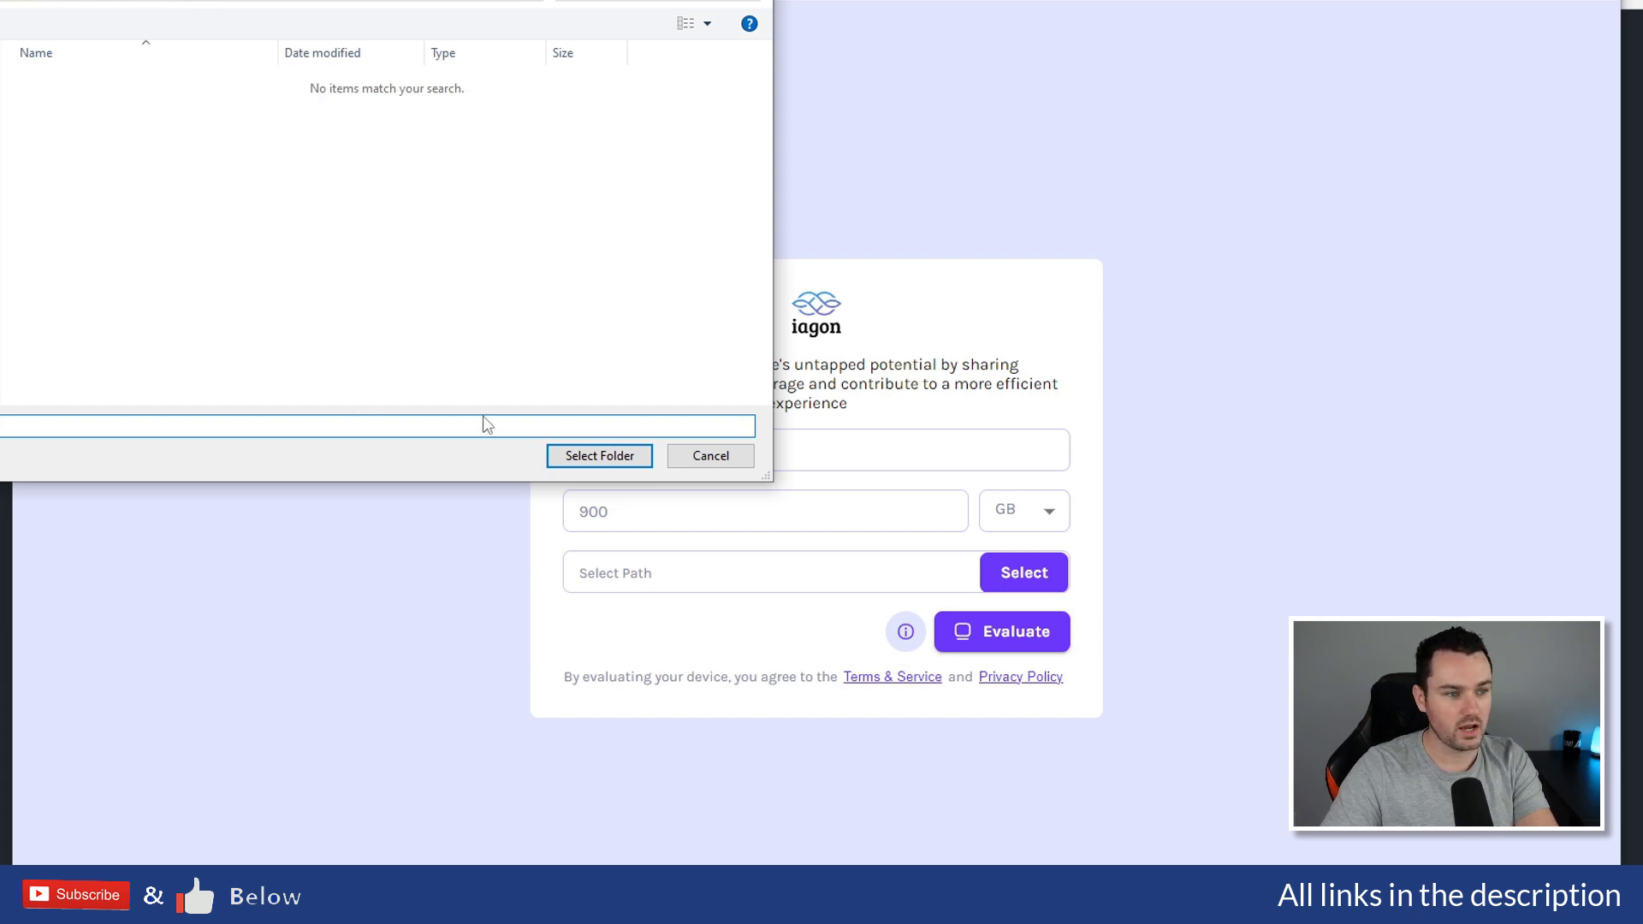
{"action": "left_click", "coordinate": [600, 456]}
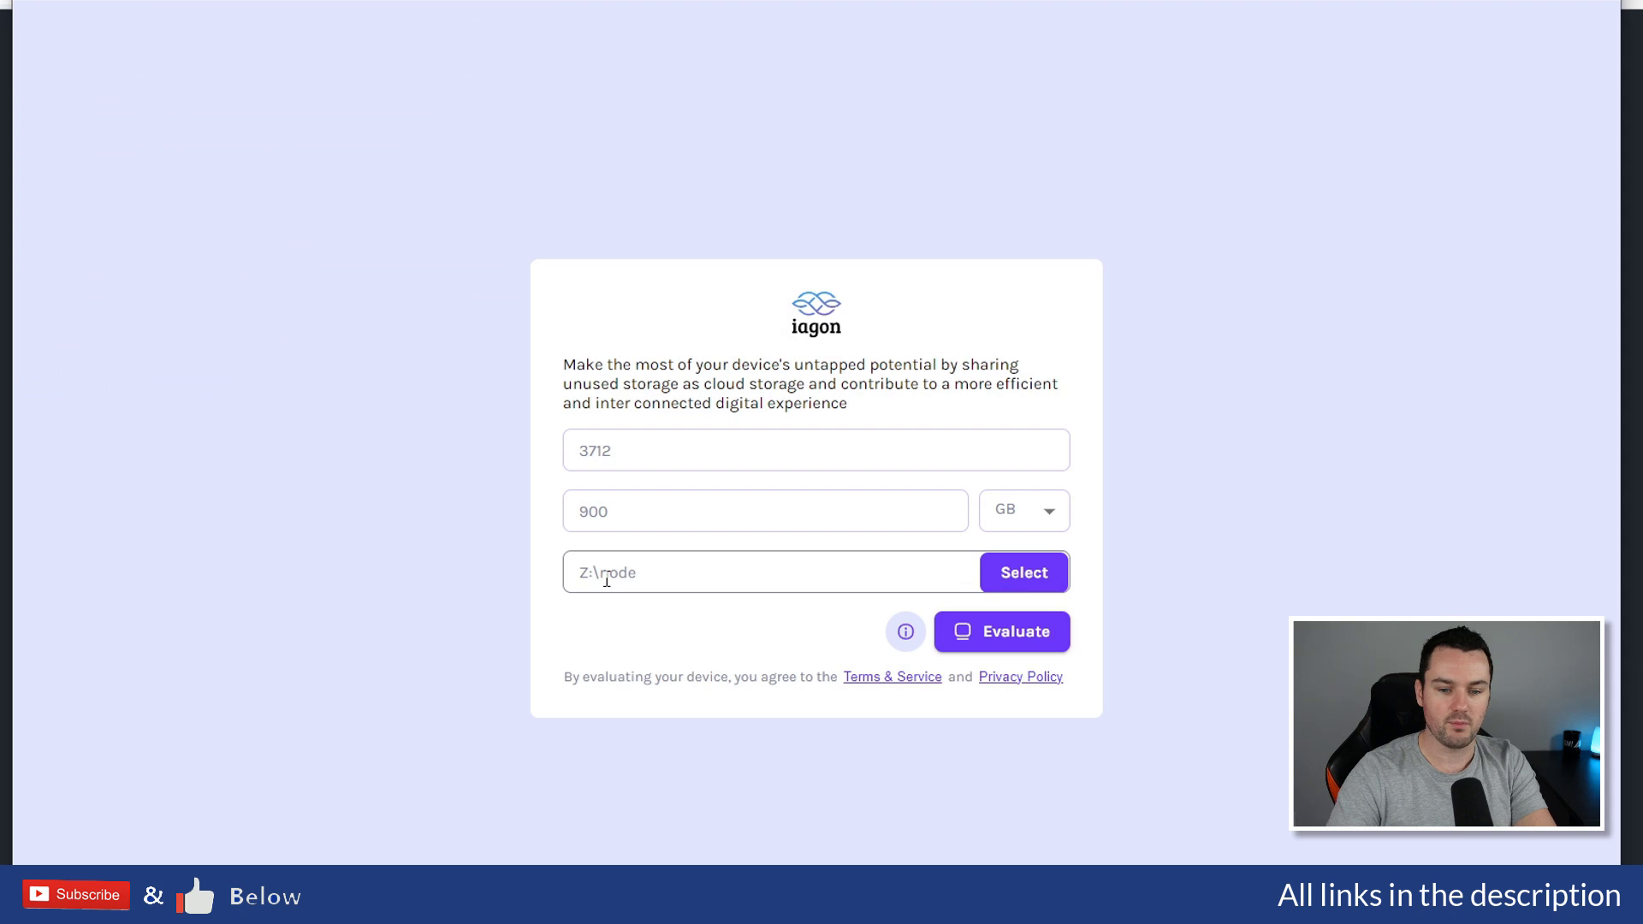
Register the device with Evaluate and copy the node's authorization key.
{"action": "left_click", "coordinate": [1016, 640]}
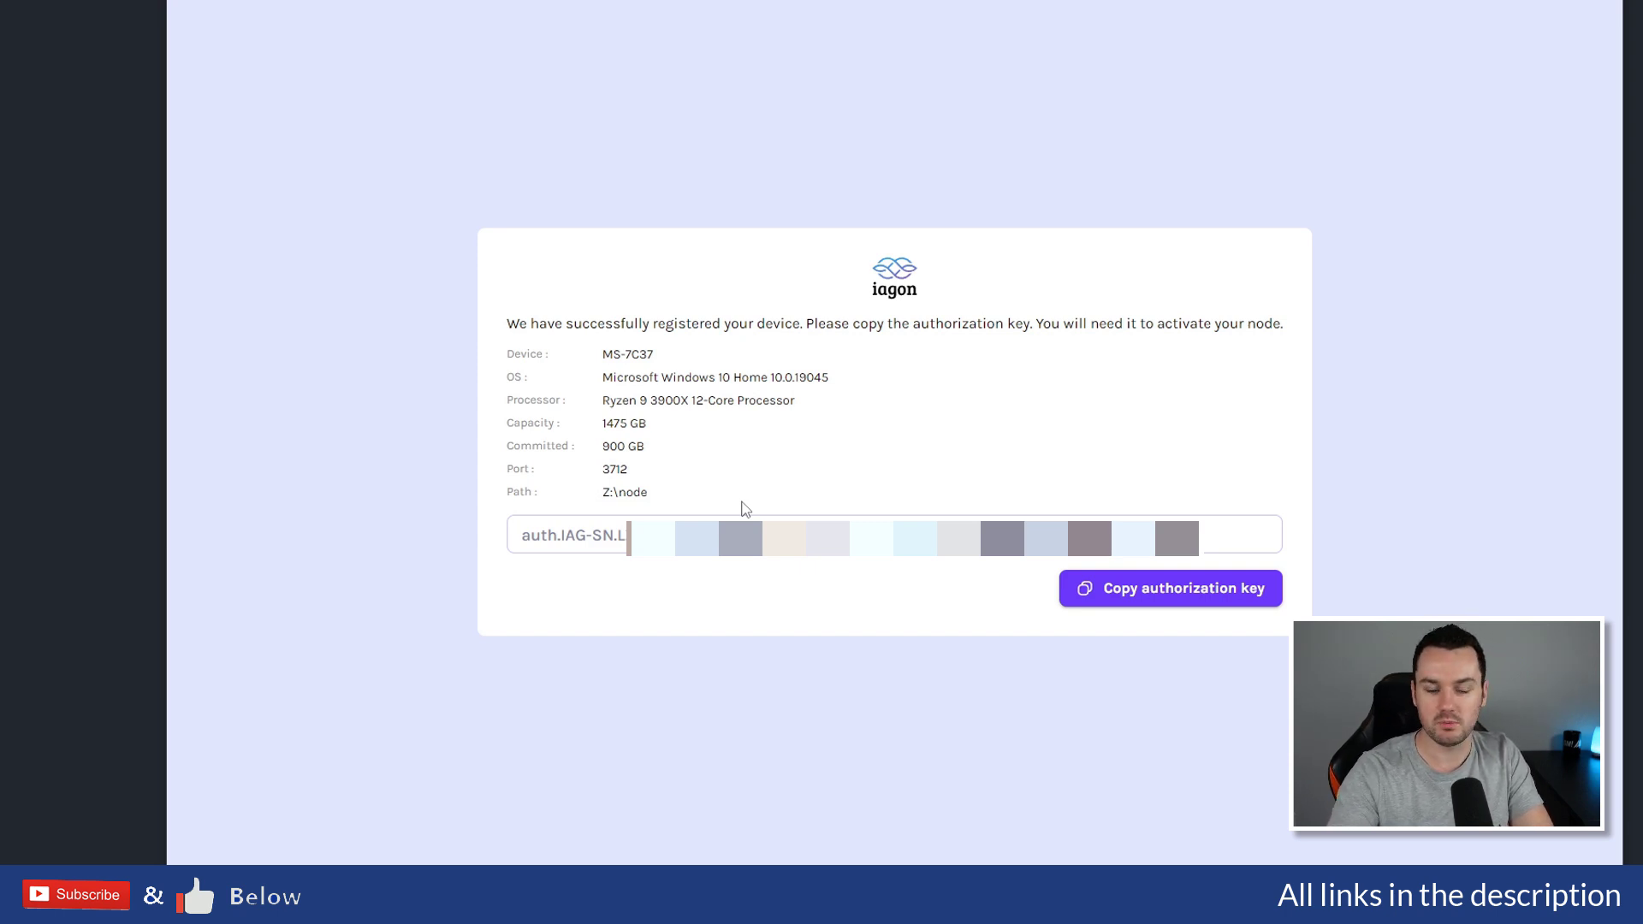
{"action": "left_click", "coordinate": [1162, 589]}
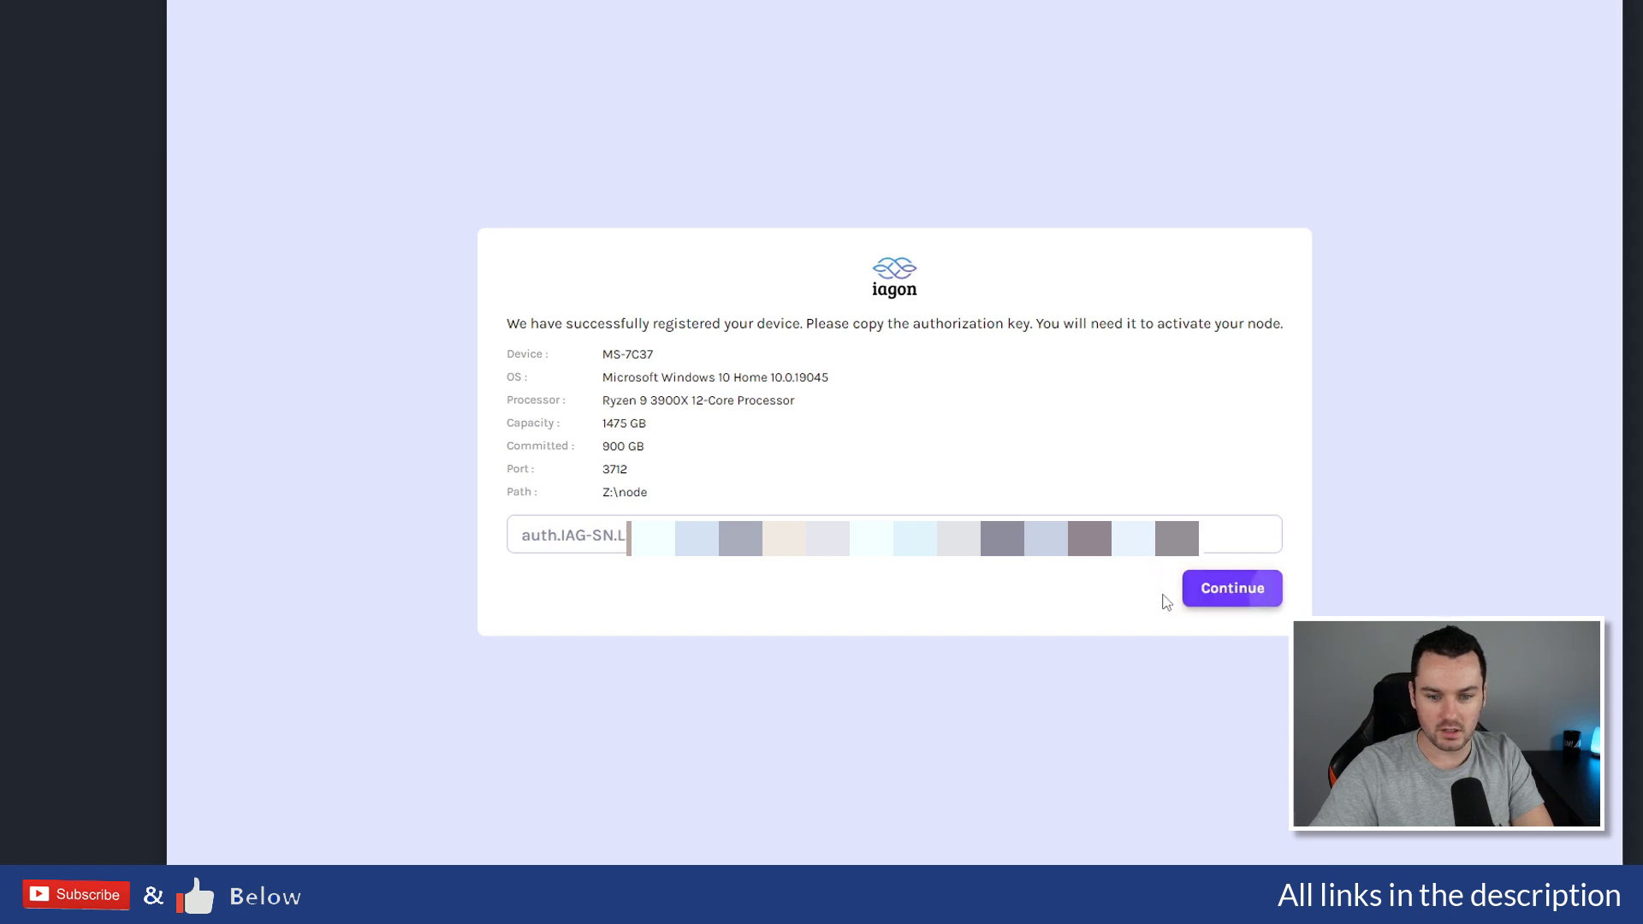
Continue past the registration summary to the dashboard showing MS-7C37 running with 900 GB.
{"action": "left_click", "coordinate": [1222, 595]}
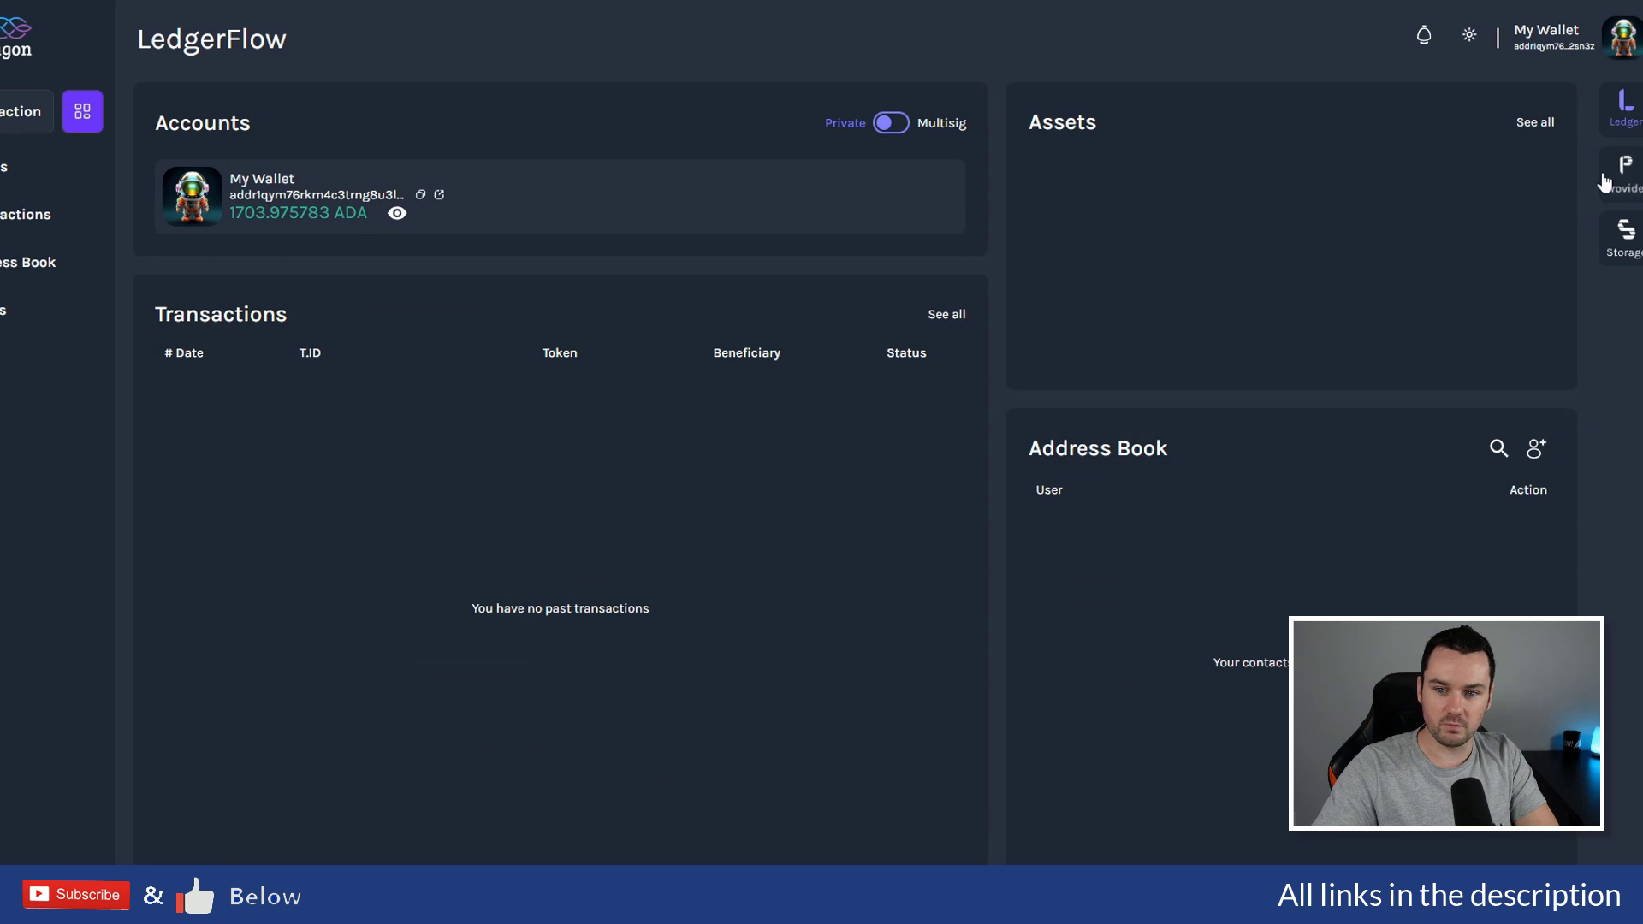
Go to the provider Nodes page, which lists no nodes yet.
{"action": "left_click", "coordinate": [1631, 193]}
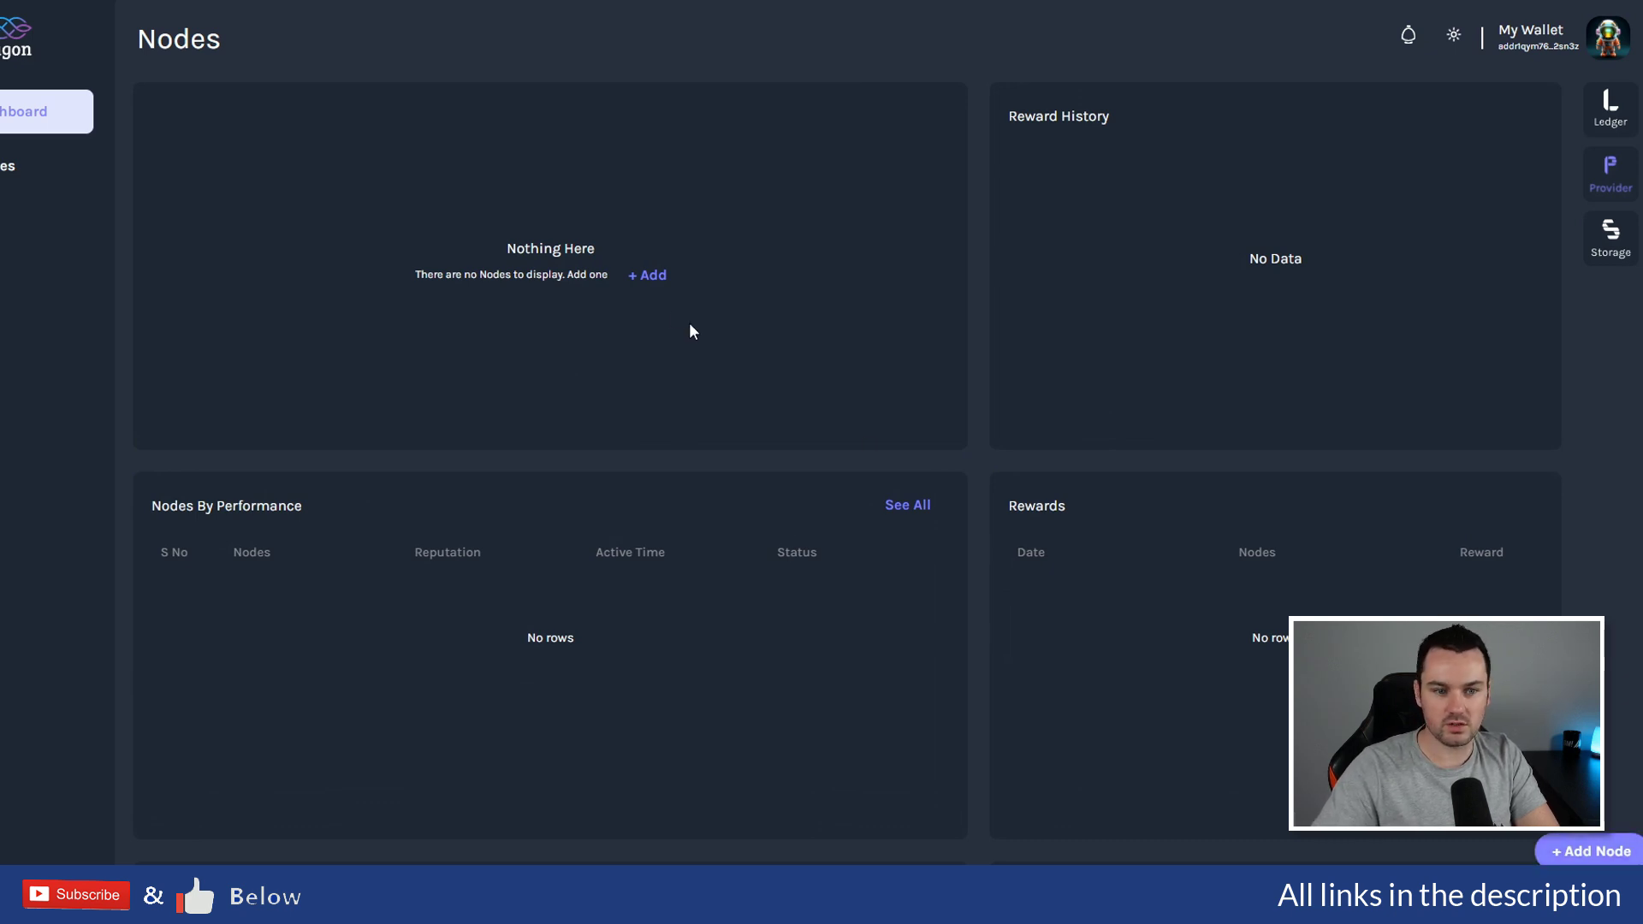
Add a node named VideoNode with the pasted authorization key and scan it.
{"action": "left_click", "coordinate": [650, 279]}
{"action": "left_click", "coordinate": [614, 413]}
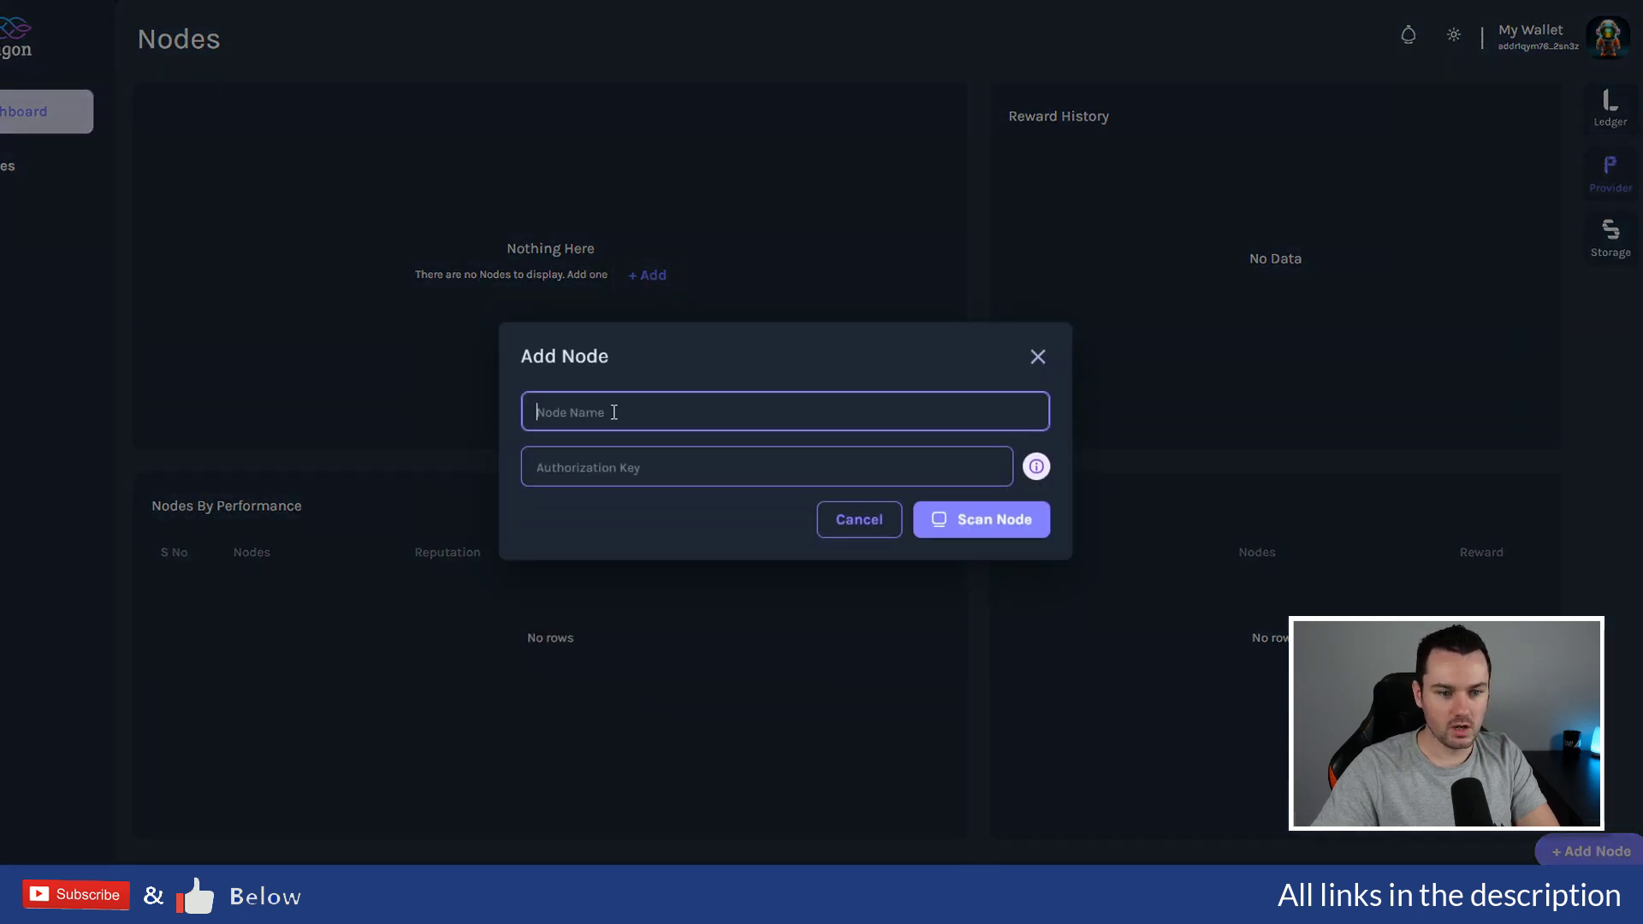
{"action": "type", "text": "Vid"}
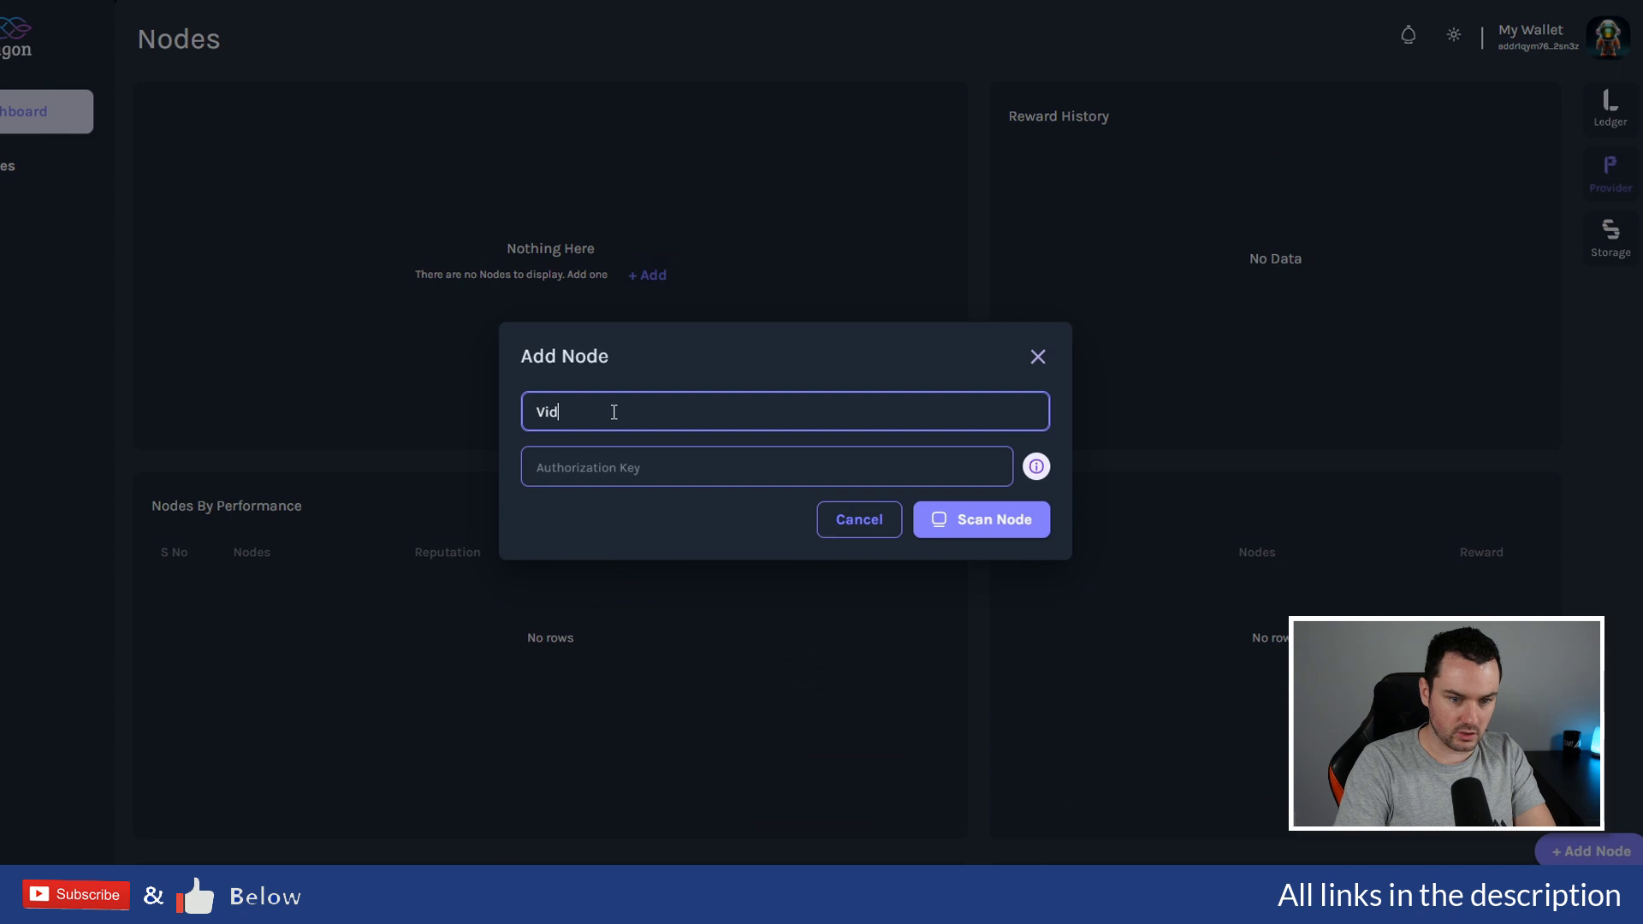
{"action": "type", "text": "eoNode"}
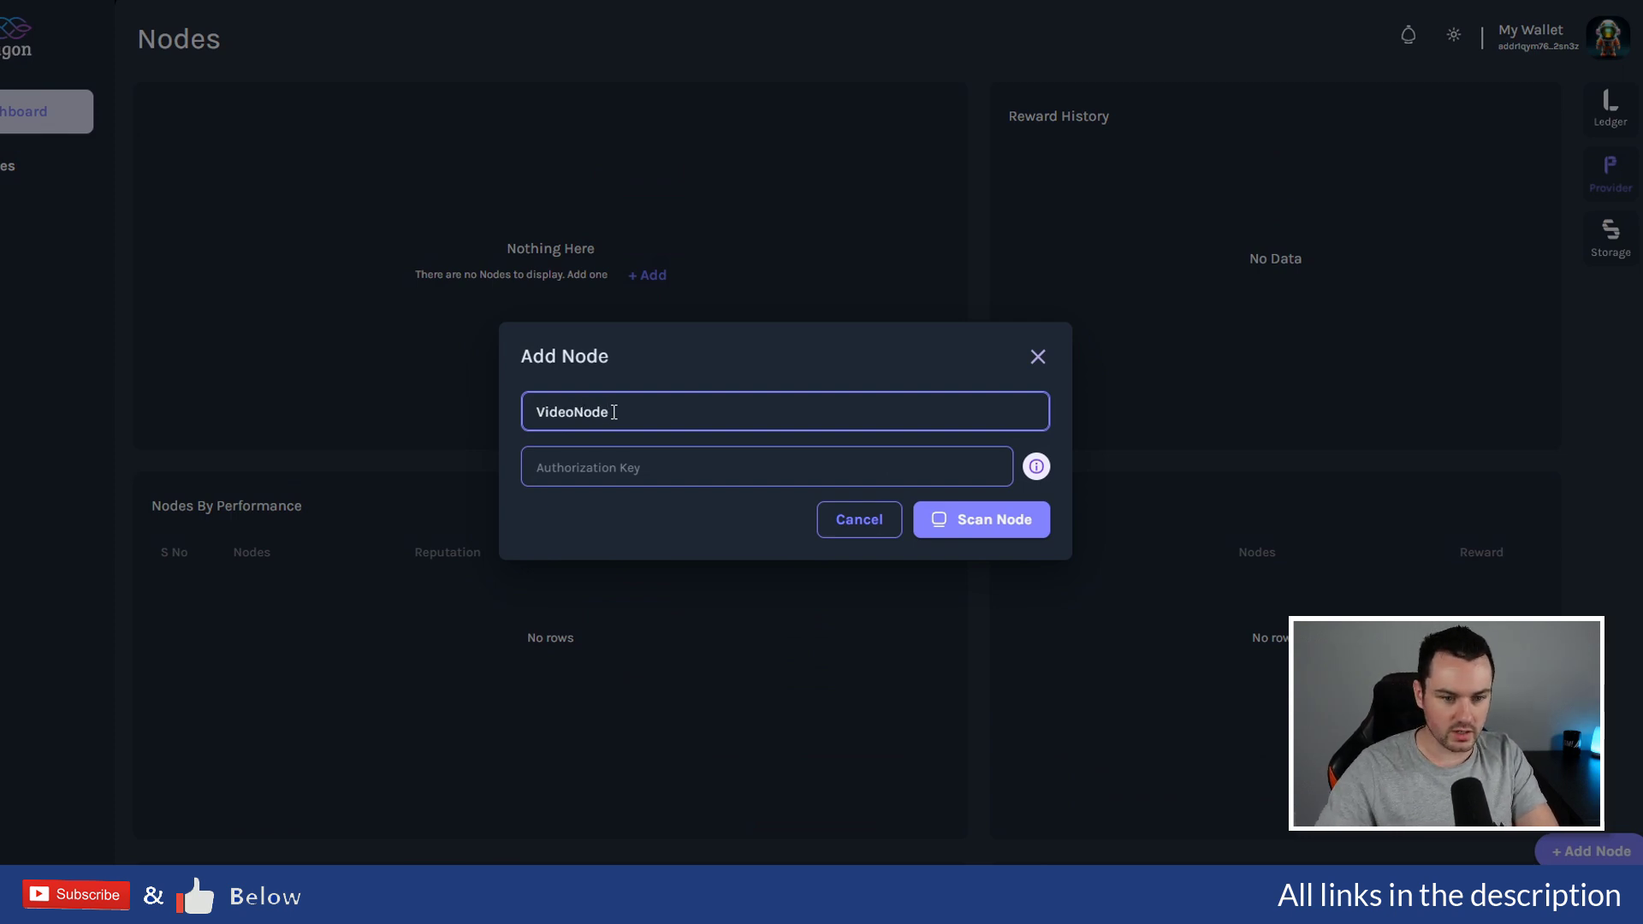
{"action": "key", "text": "Tab"}
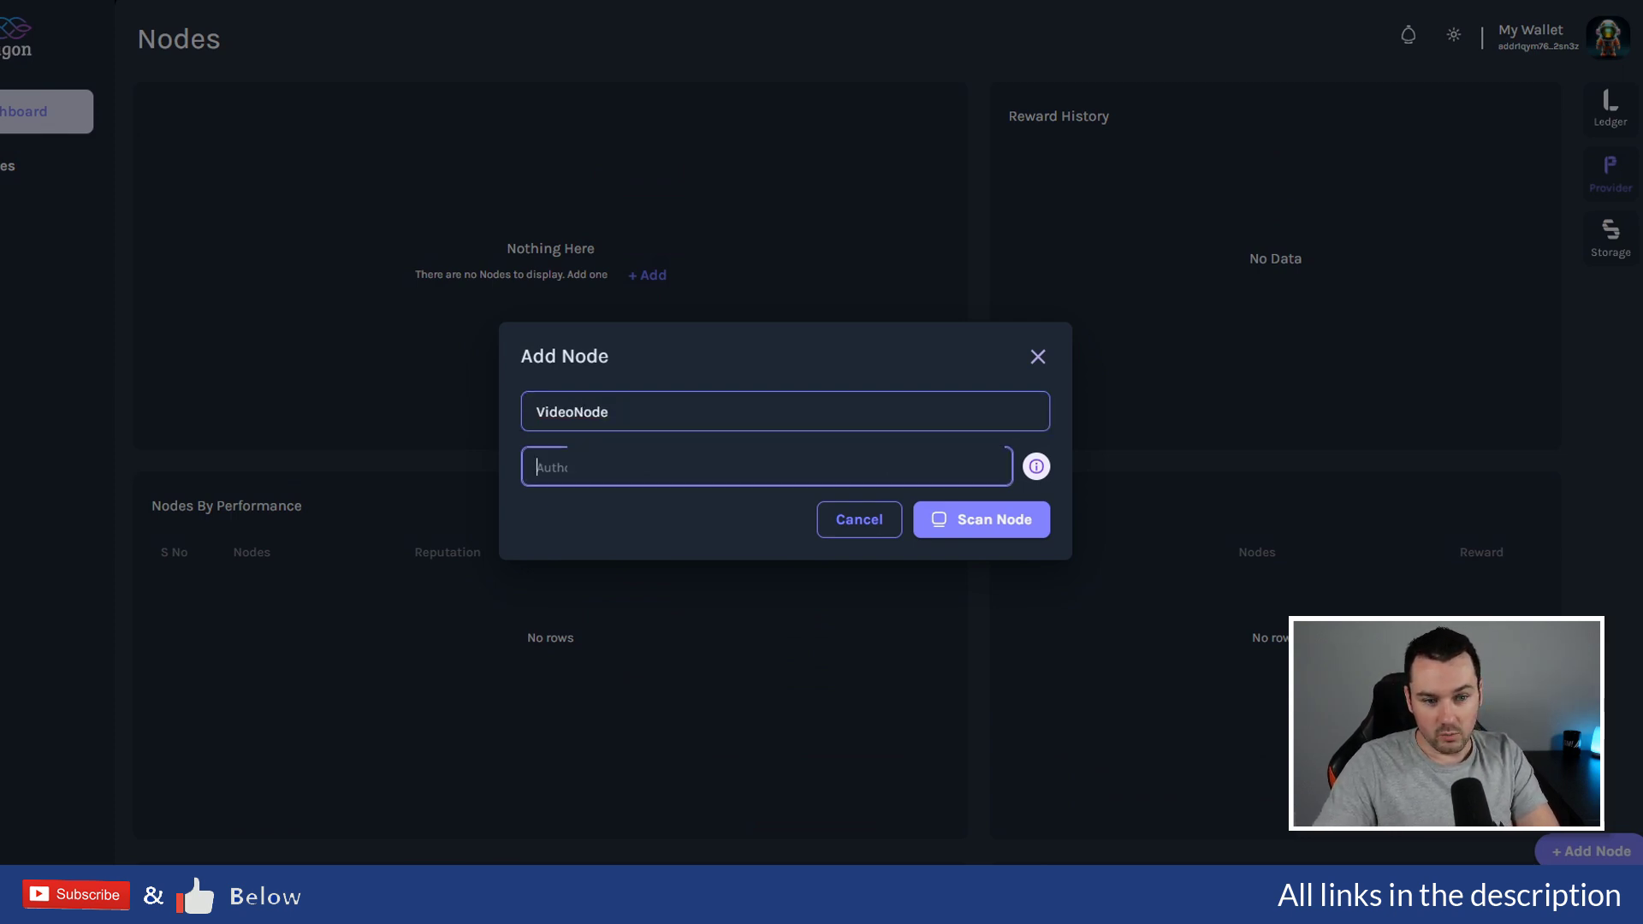
{"action": "key", "text": "ctrl+v"}
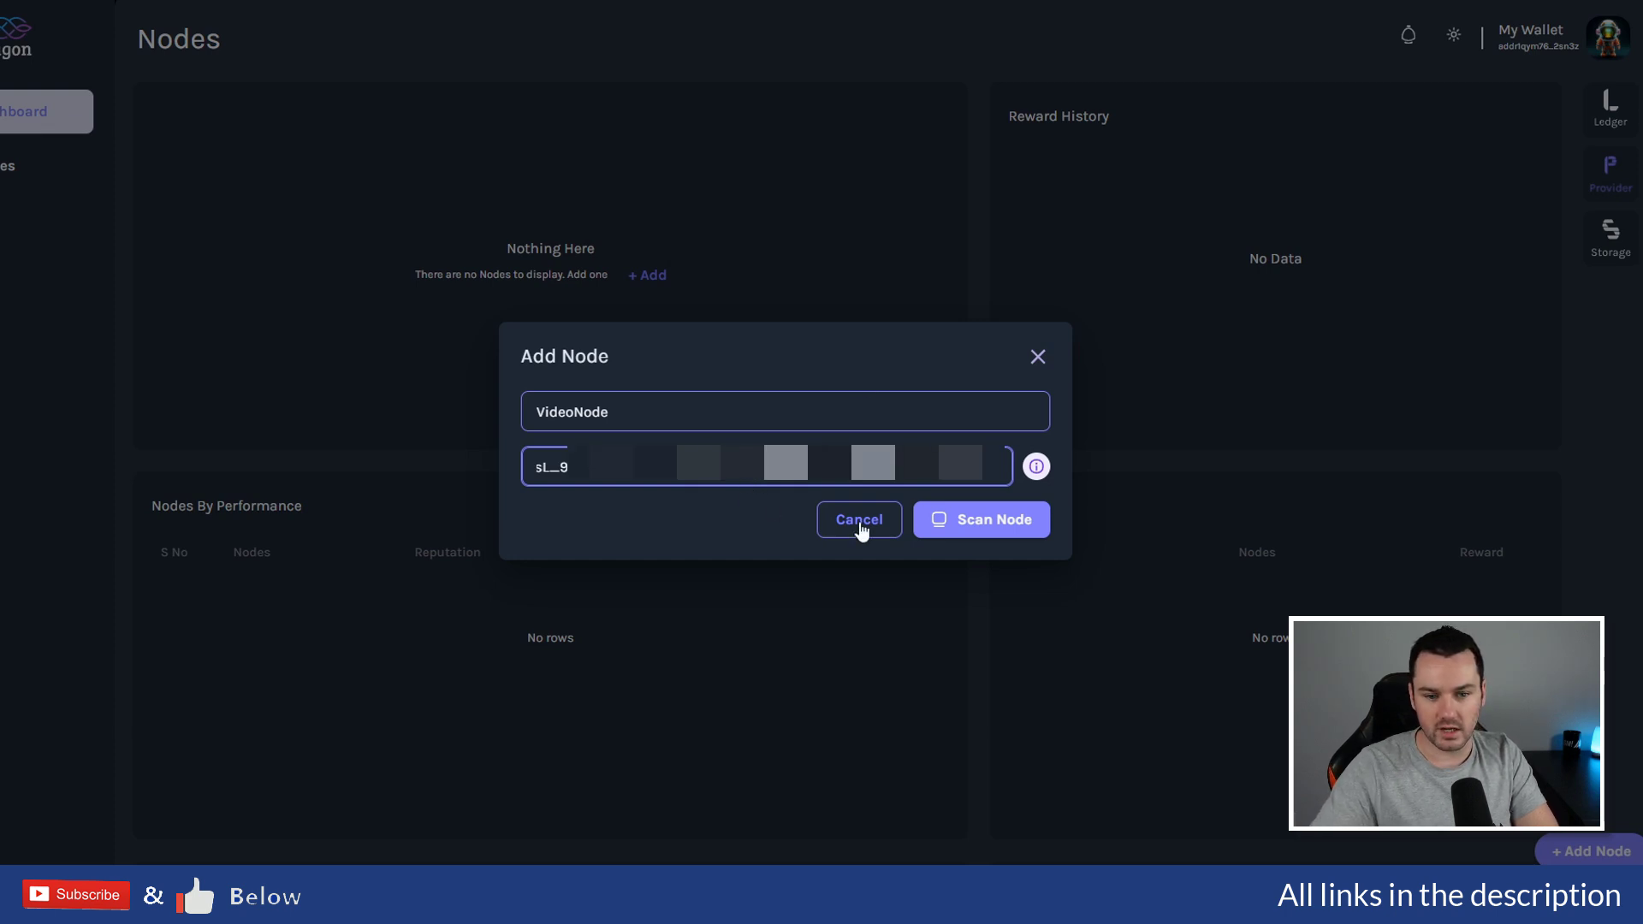
{"action": "left_click", "coordinate": [979, 524]}
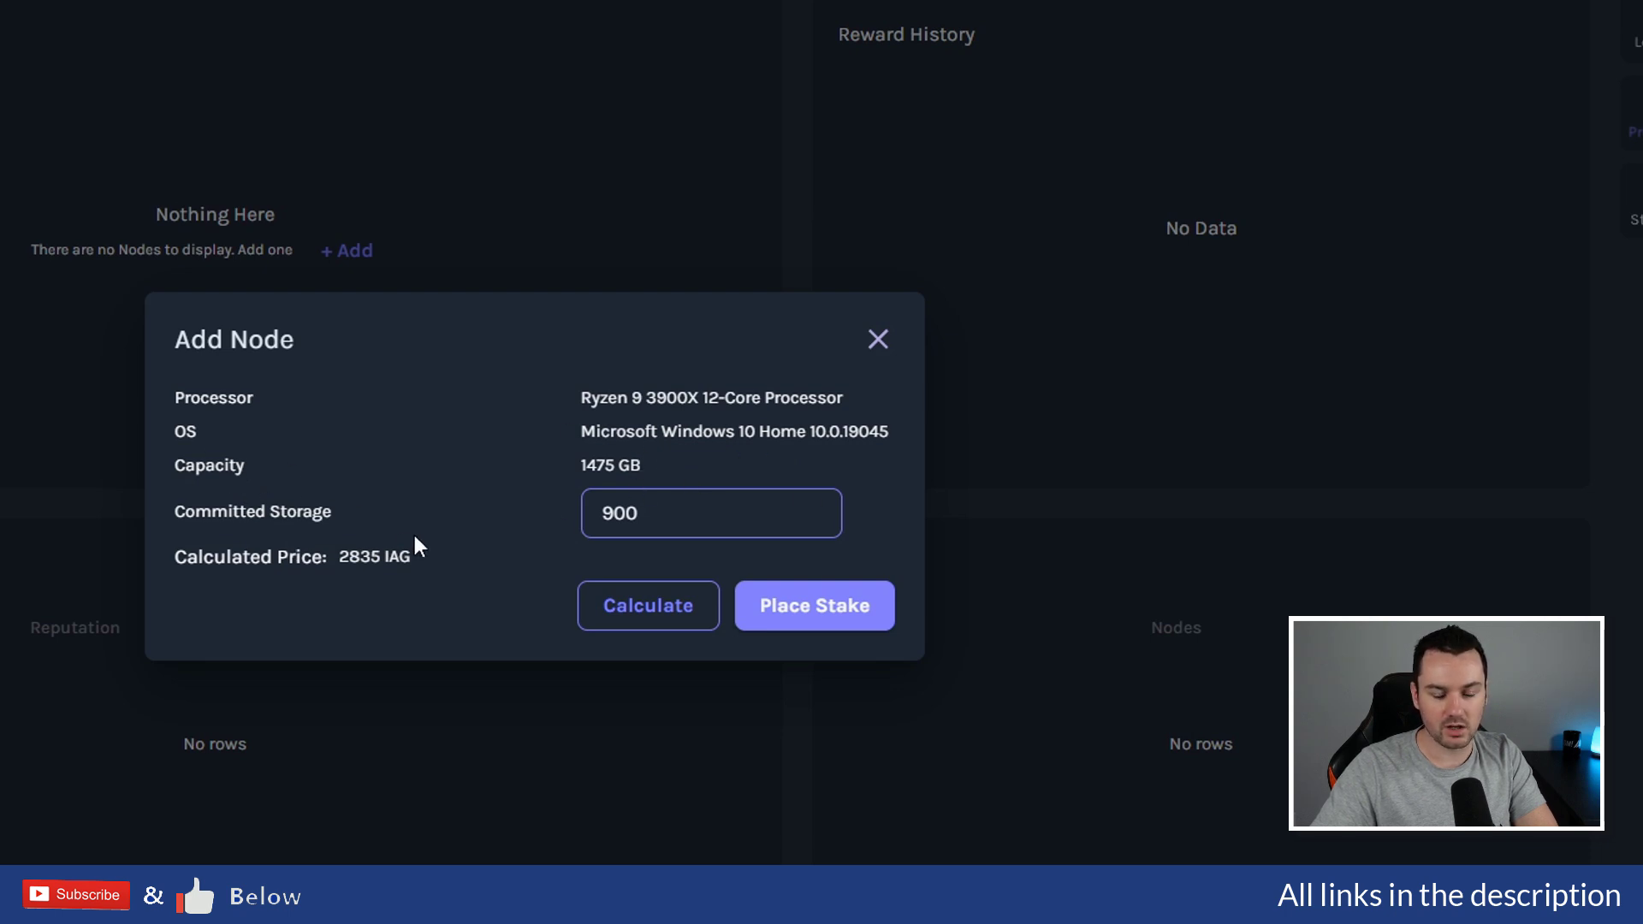
Keep committed storage at 900 GB and place the 2835 IAG stake for the node.
{"action": "left_click", "coordinate": [605, 513]}
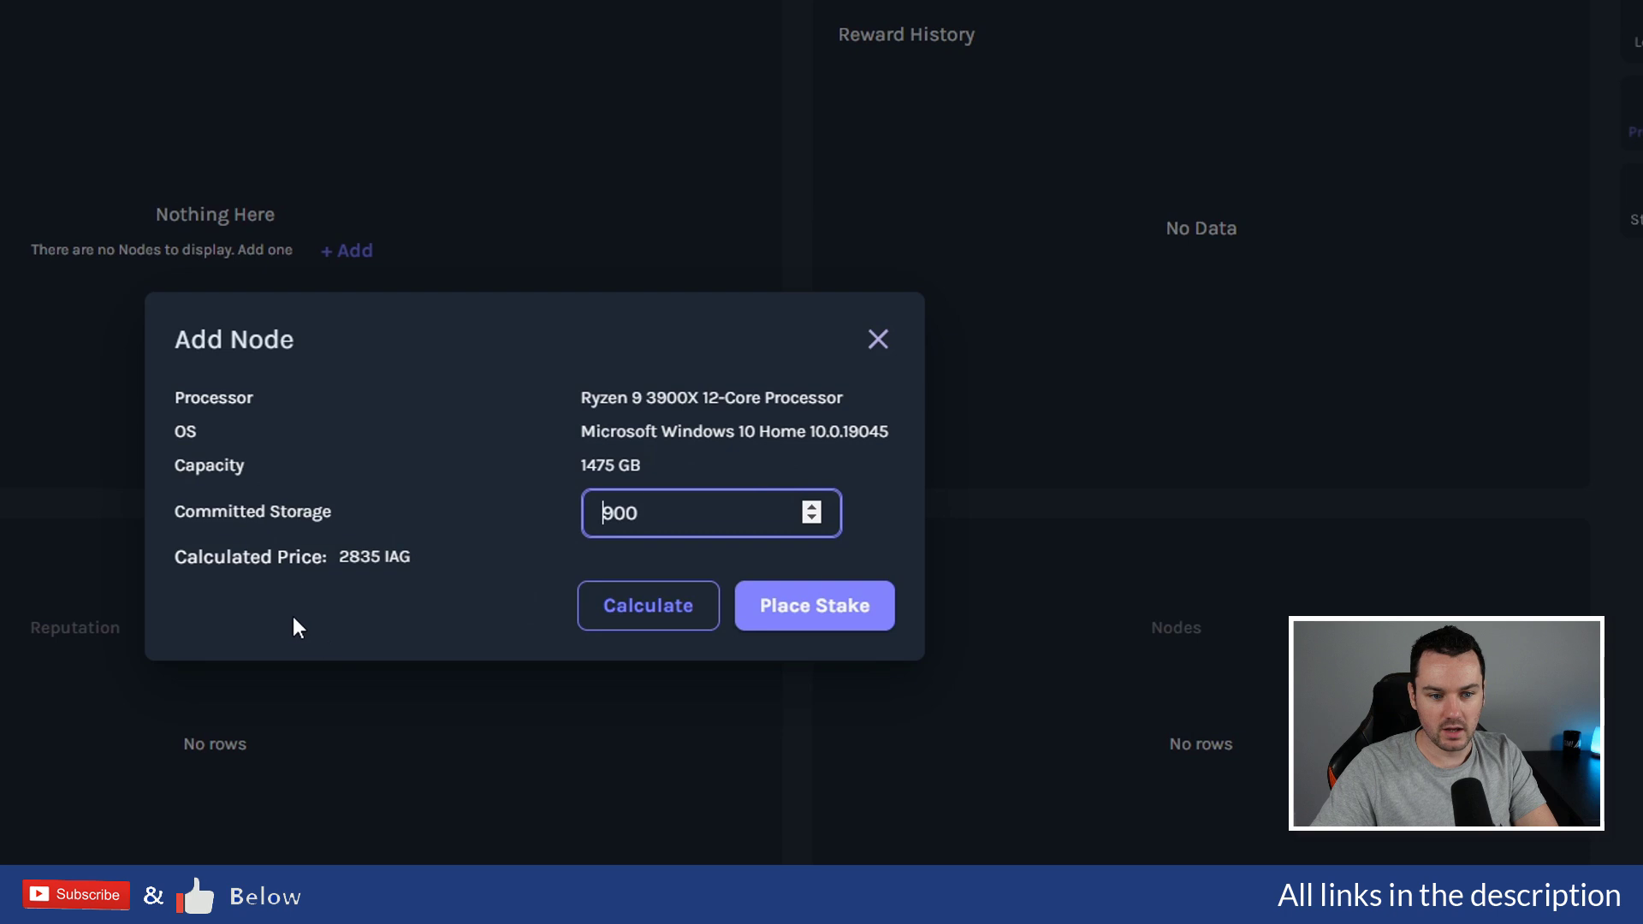
{"action": "left_click", "coordinate": [346, 589]}
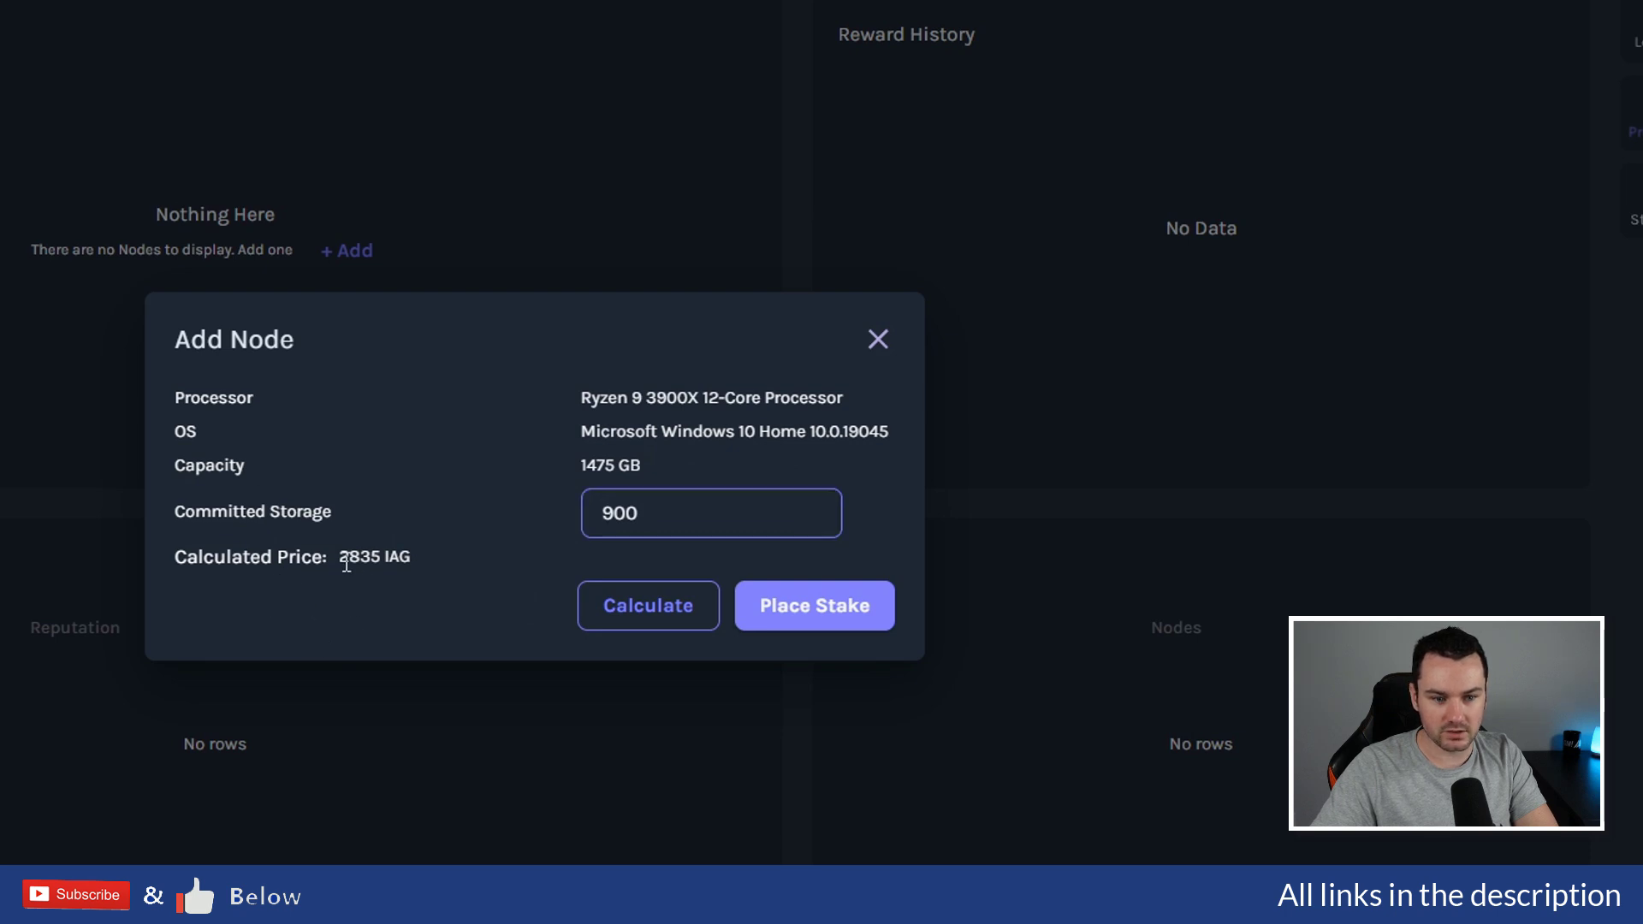
{"action": "left_click_drag", "start_coordinate": [341, 558], "coordinate": [359, 606]}
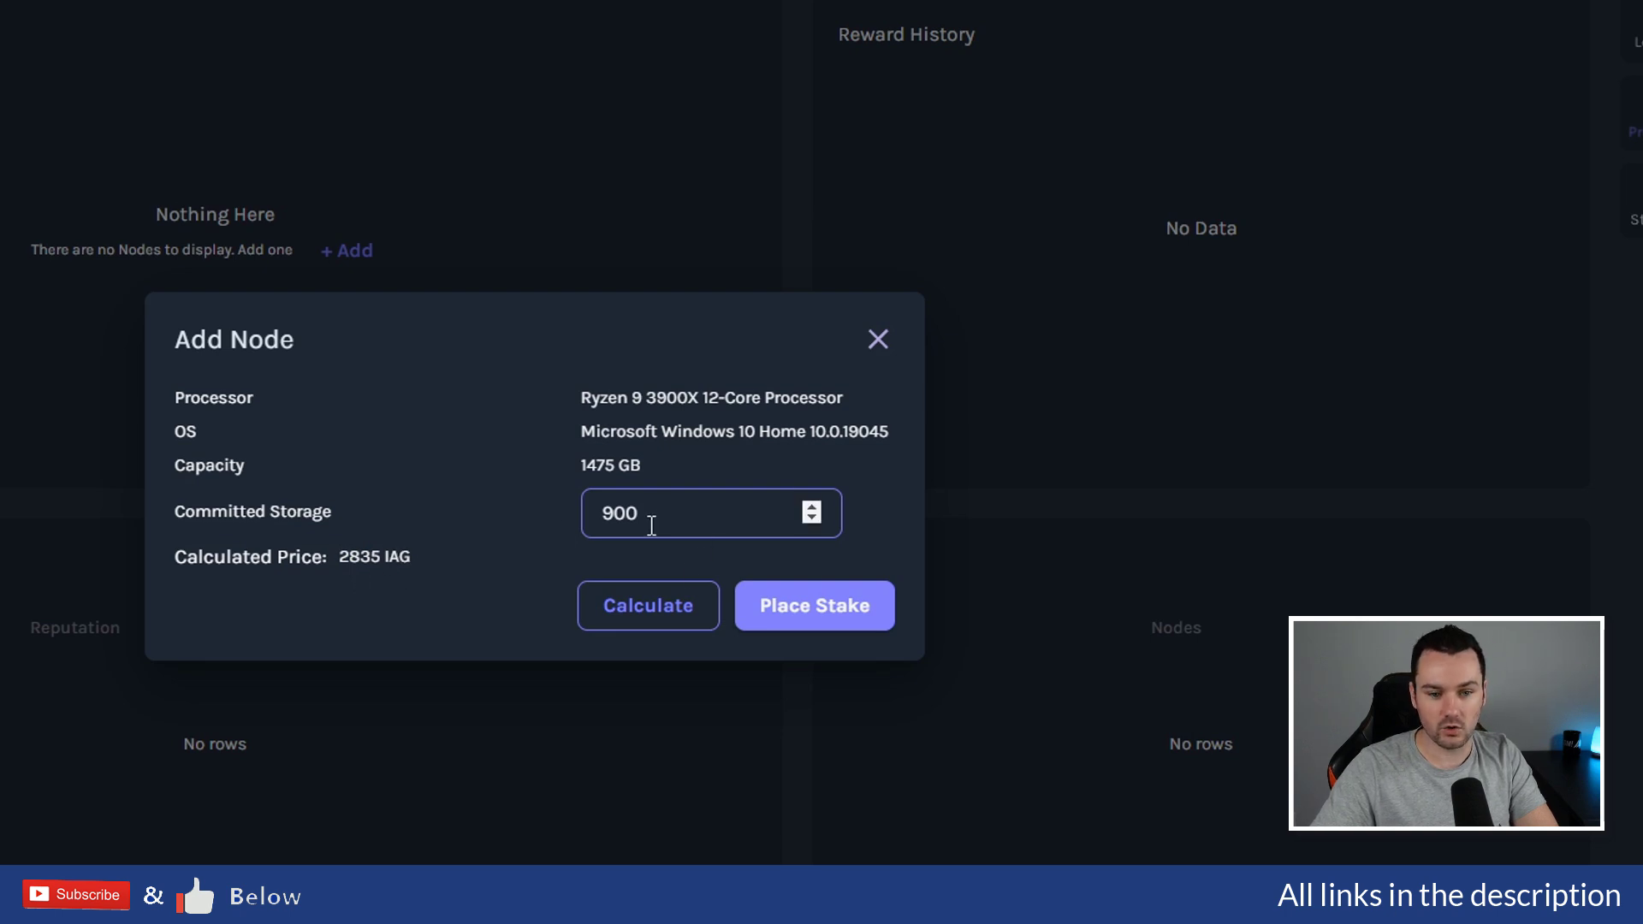
{"action": "left_click", "coordinate": [832, 610]}
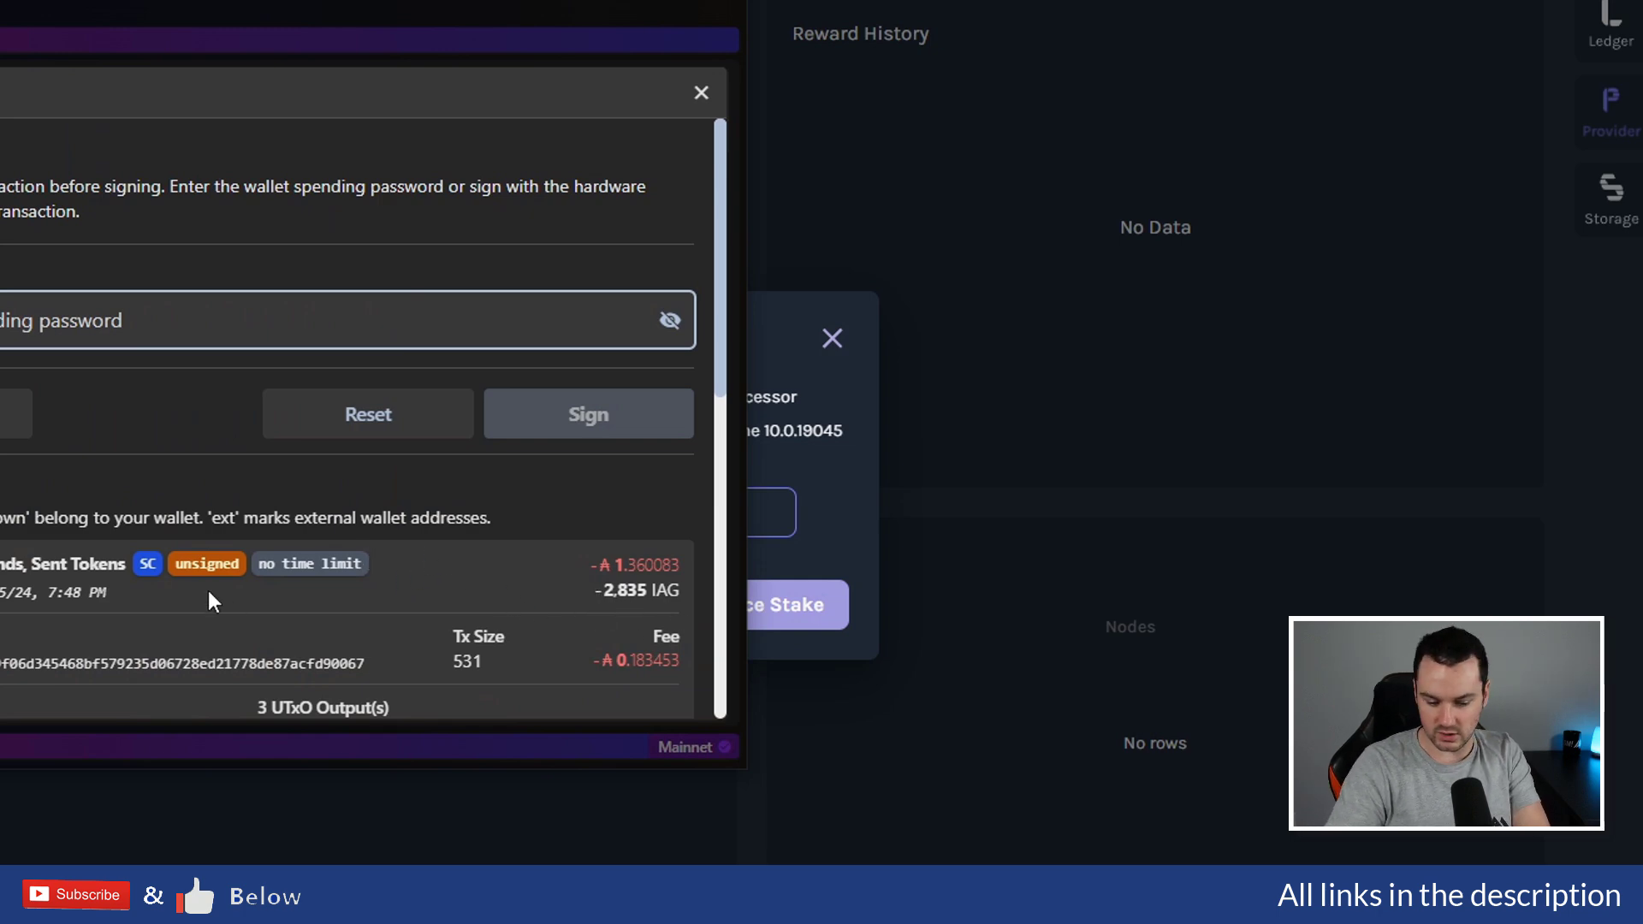
Paste the wallet spending password and sign the 2,835 IAG staking transaction.
{"action": "key", "text": "ctrl+v"}
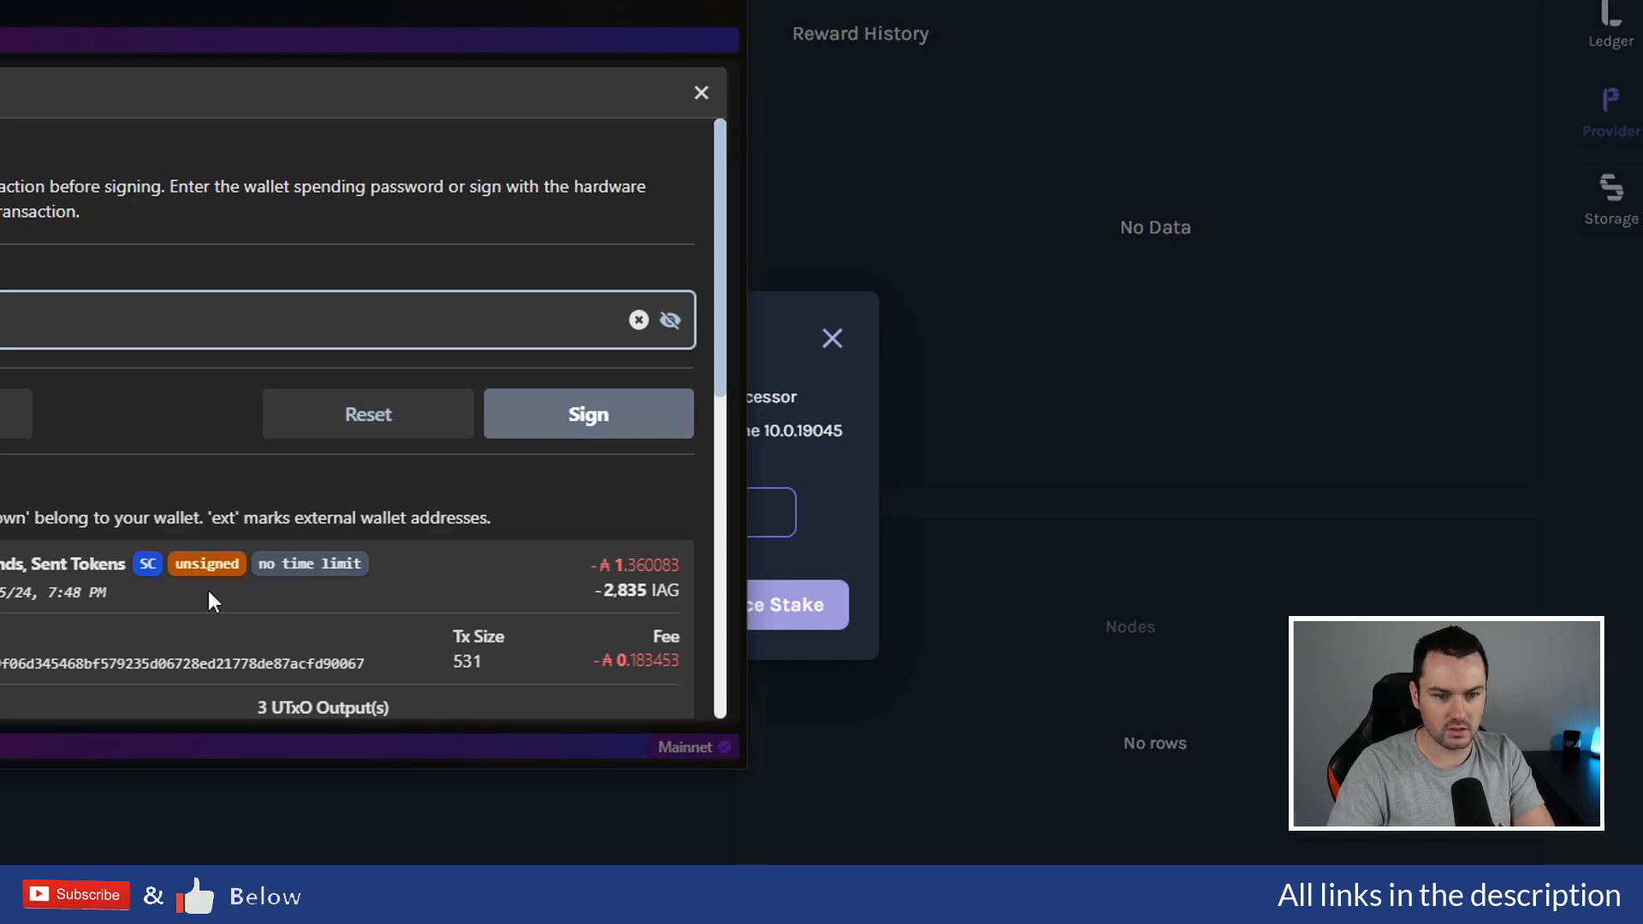
{"action": "key", "text": "Return"}
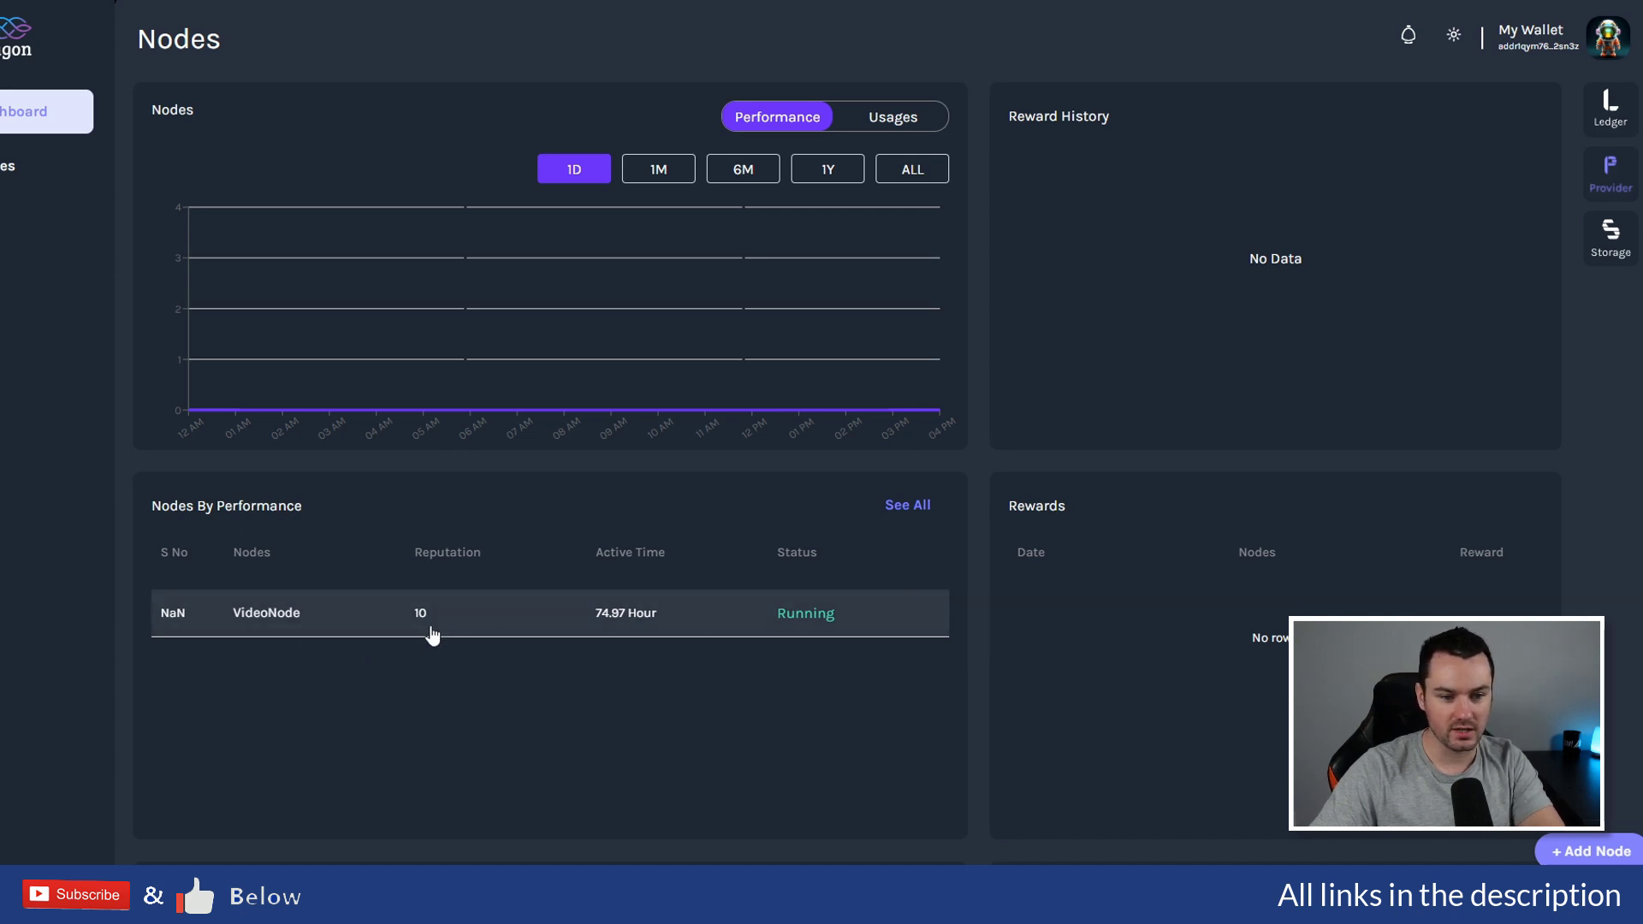
Scroll down the Nodes dashboard to review VideoNode and the Nodes By Model section.
{"action": "scroll", "coordinate": [864, 669], "scroll_direction": "down", "scroll_amount": 4}
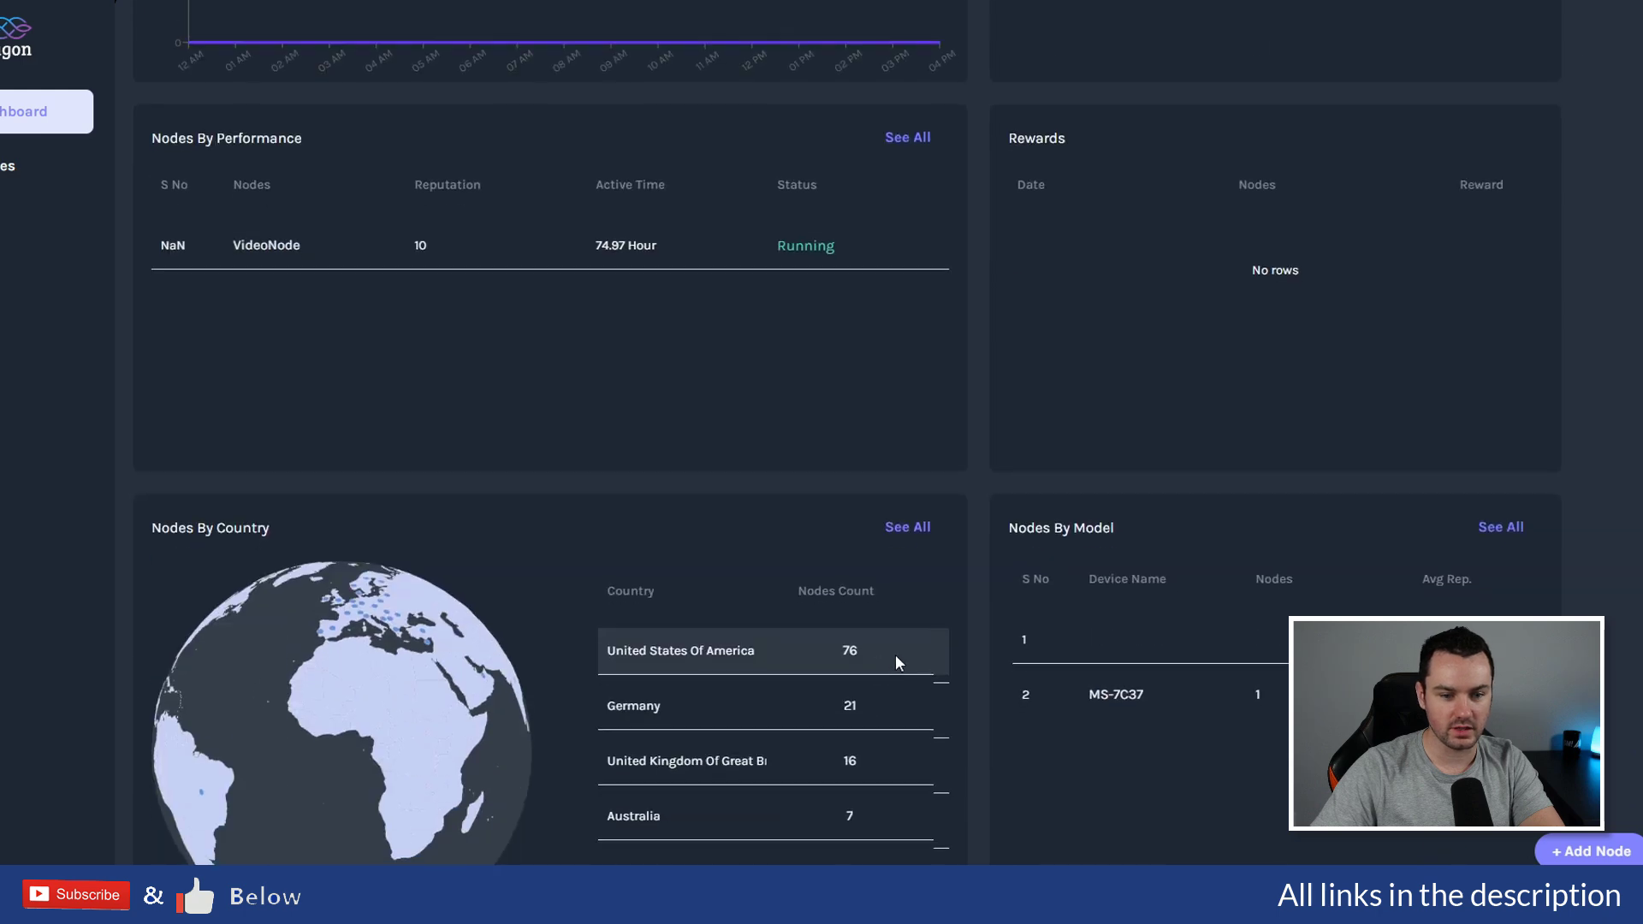